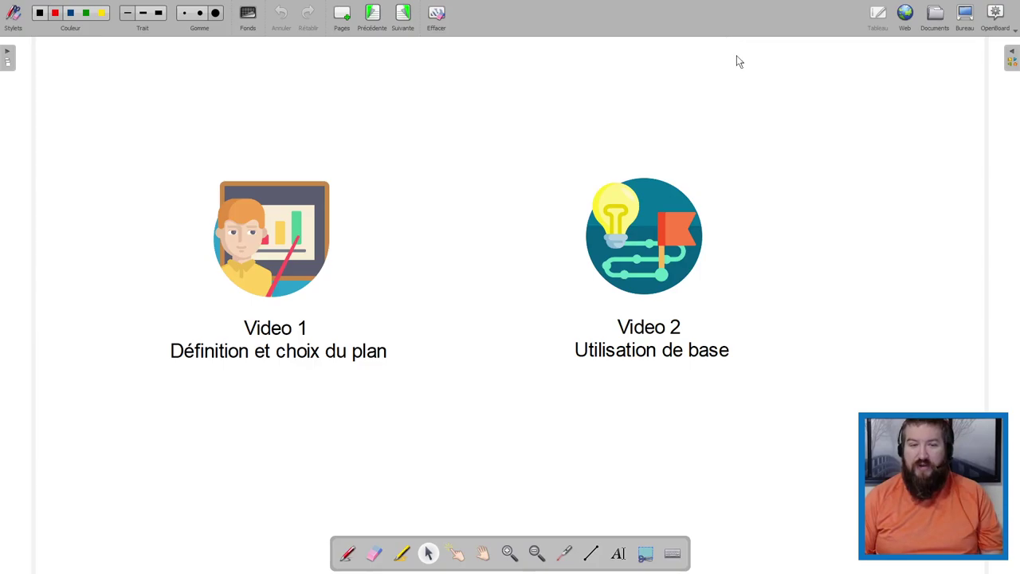
Switch from the whiteboard to the Nearpod website on the desktop and open the free teacher sign-up page
{"action": "left_click", "coordinate": [964, 14]}
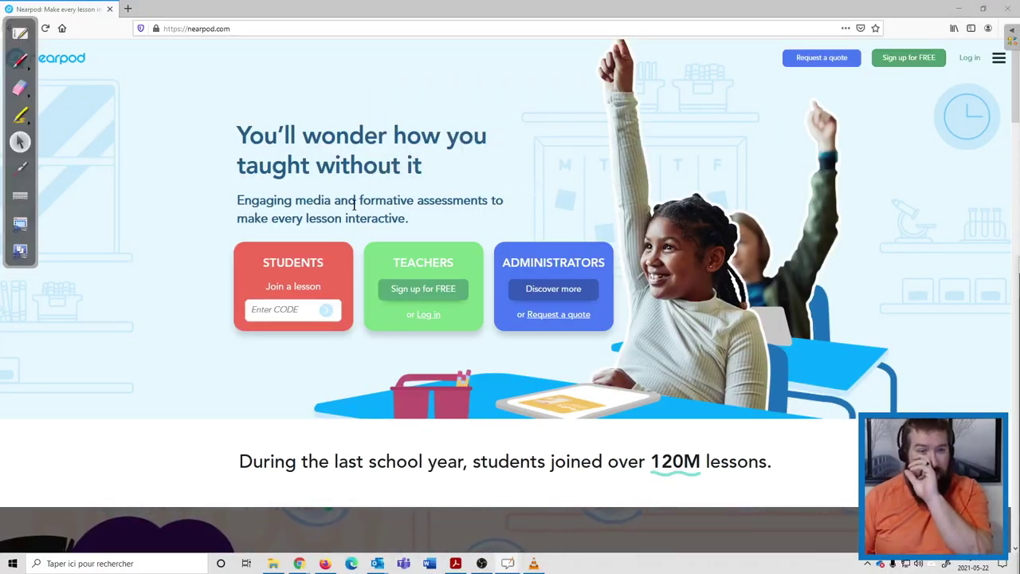
{"action": "left_click_drag", "start_coordinate": [32, 20], "coordinate": [24, 319]}
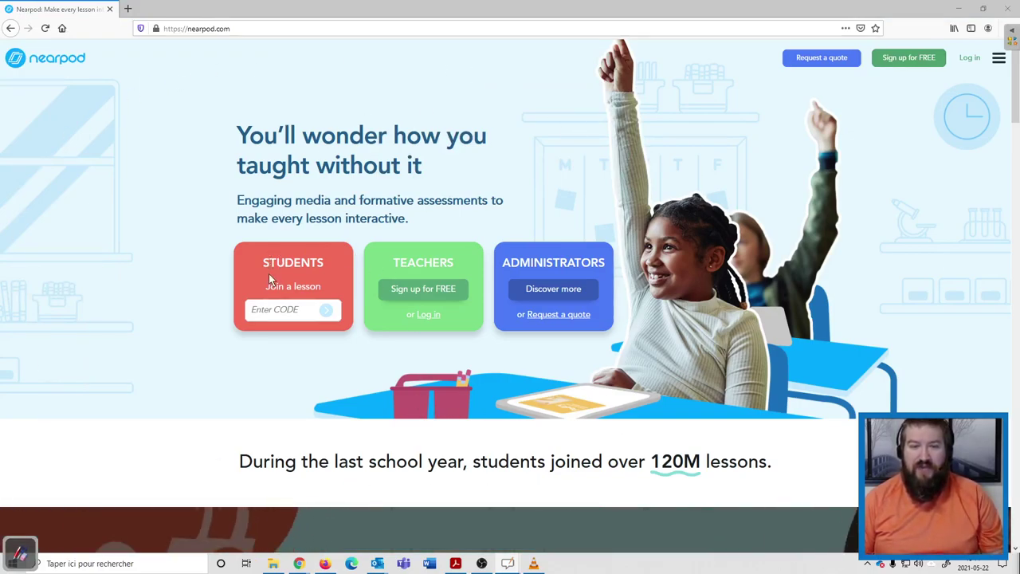
{"action": "left_click", "coordinate": [275, 309]}
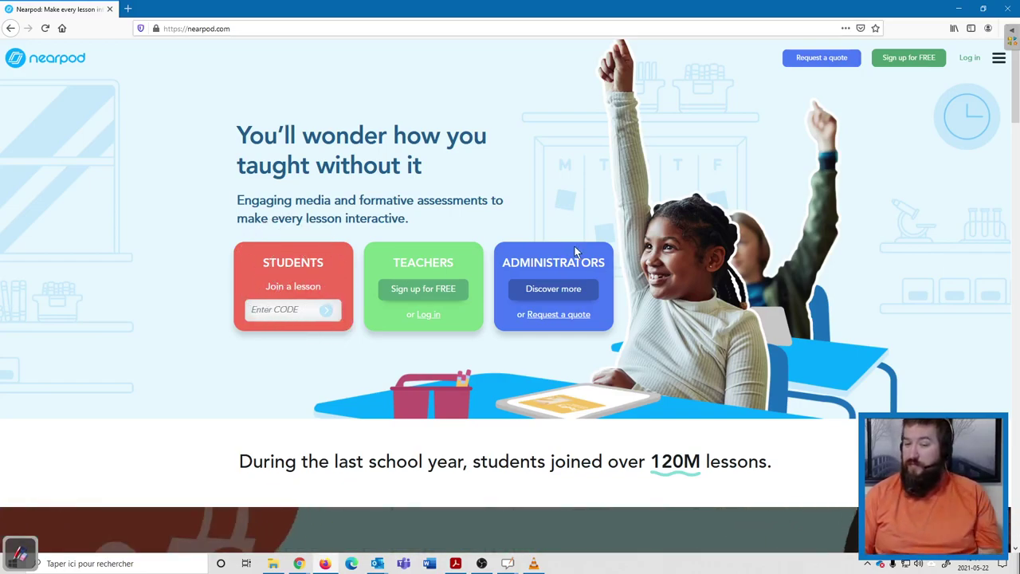
{"action": "left_click", "coordinate": [439, 265]}
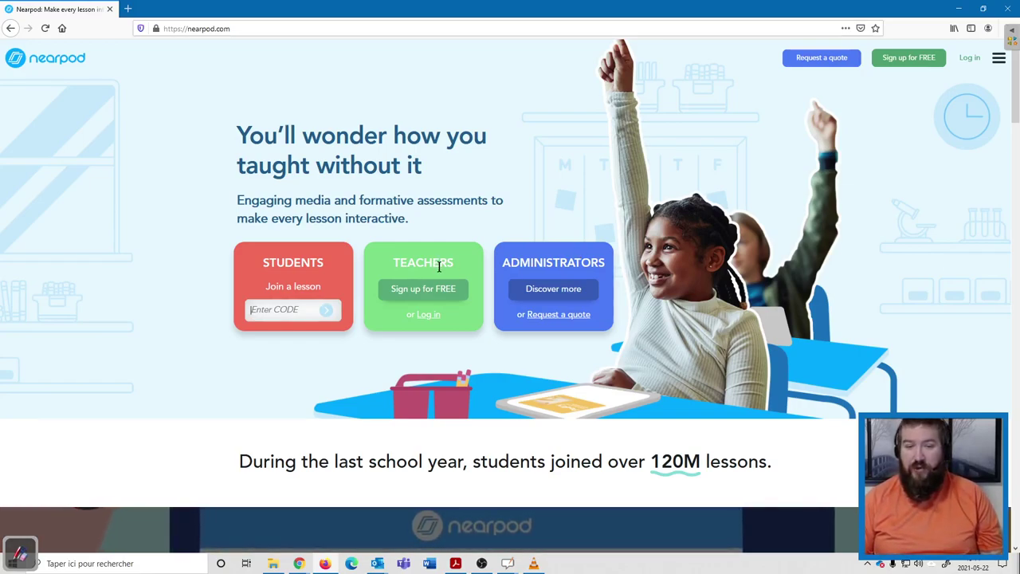
{"action": "left_click_drag", "start_coordinate": [456, 263], "coordinate": [393, 259]}
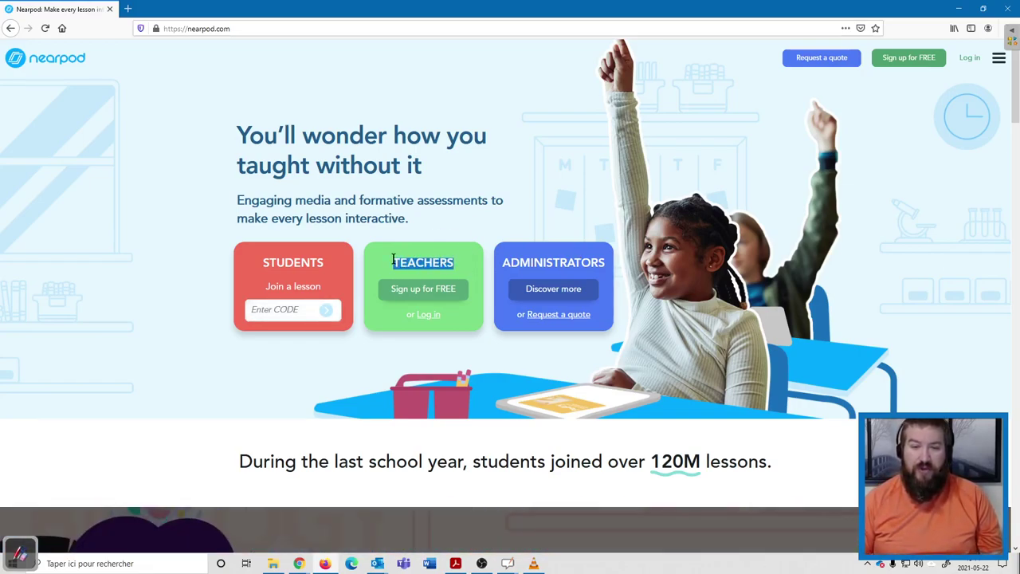
{"action": "left_click", "coordinate": [420, 295]}
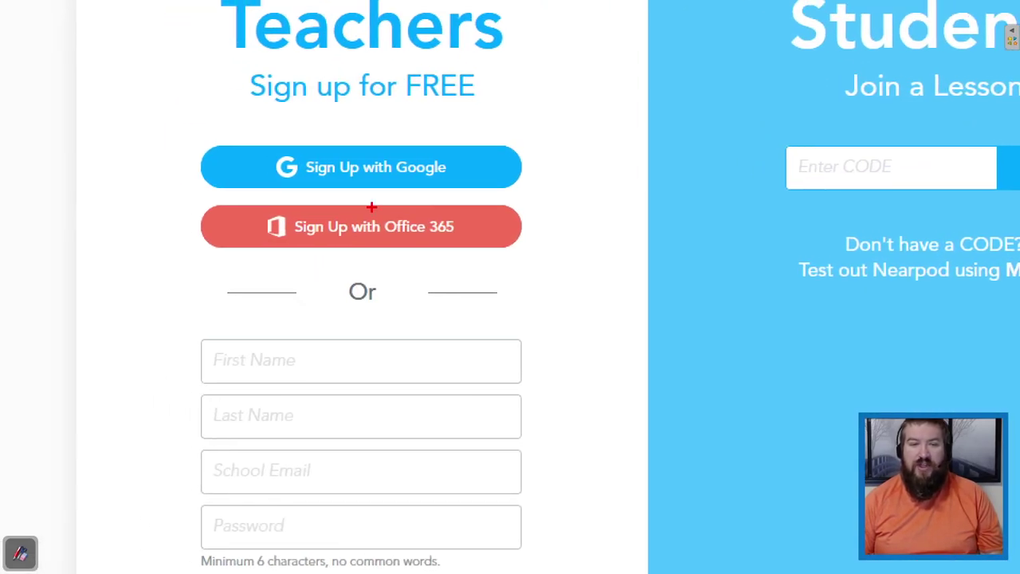
Frame the Google and Office 365 sign-up options with a red rectangle, and start the teacher sign-up with Office 365
{"action": "left_click_drag", "start_coordinate": [159, 112], "coordinate": [557, 268]}
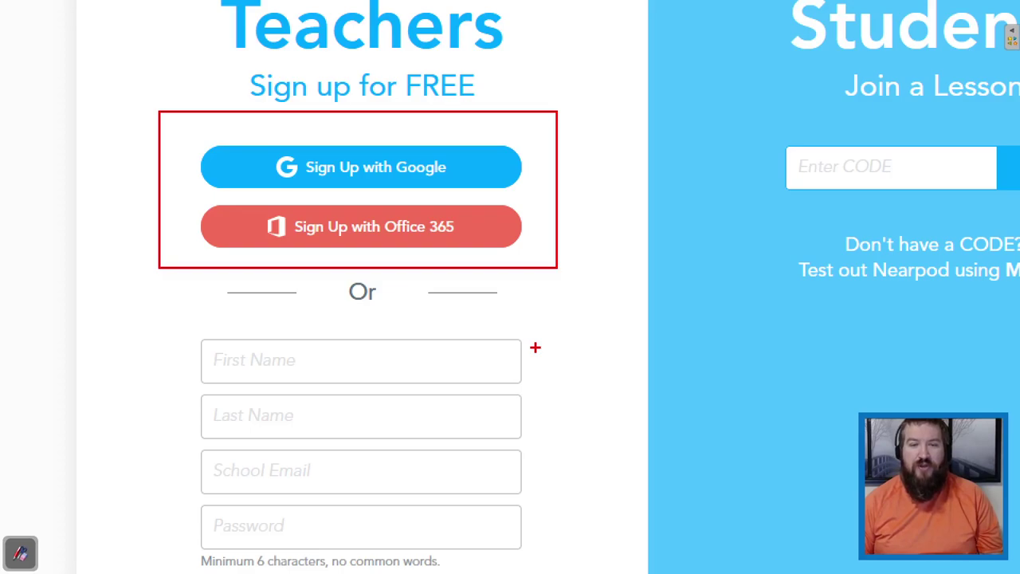
{"action": "key", "text": "Escape"}
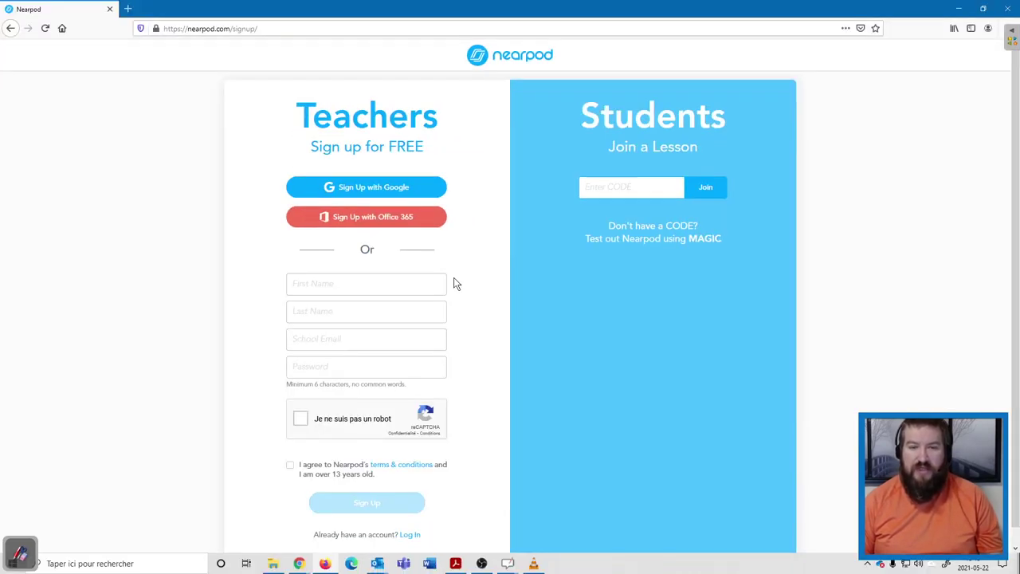
{"action": "left_click", "coordinate": [417, 218]}
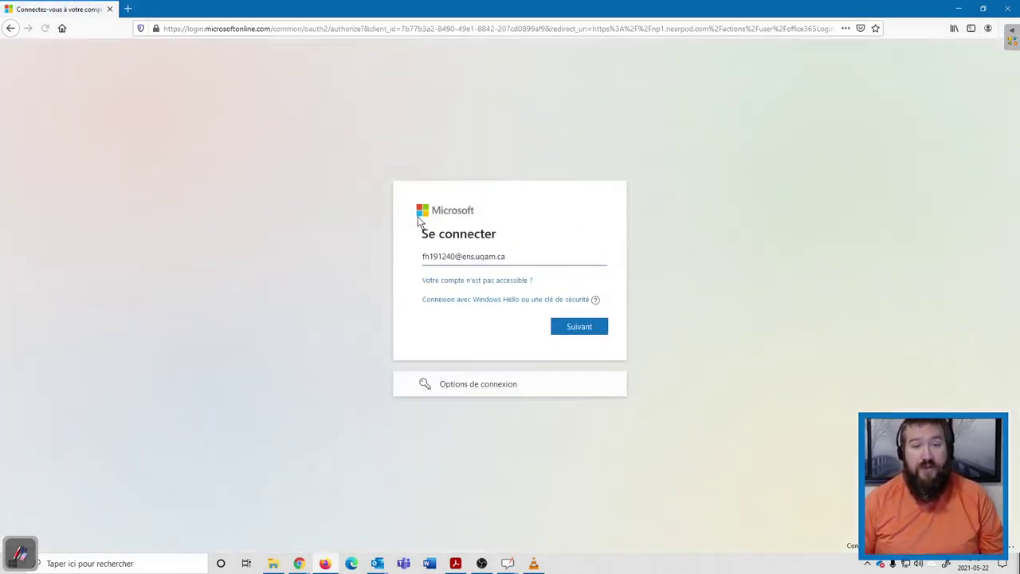
Sign in to Microsoft with the filled-in school e-mail address and the account password
{"action": "left_click", "coordinate": [502, 257]}
{"action": "left_click_drag", "start_coordinate": [507, 257], "coordinate": [403, 258]}
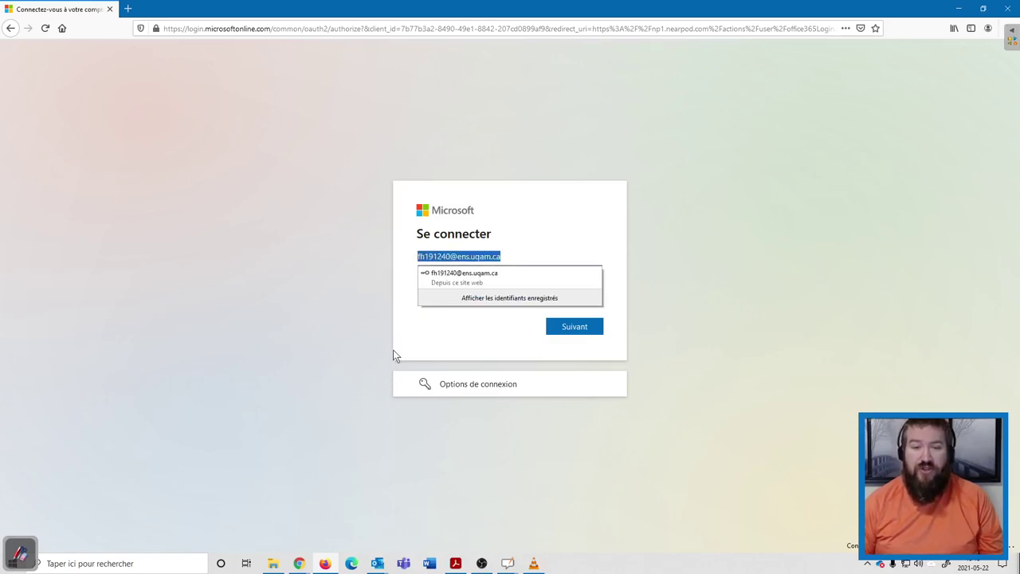
{"action": "left_click", "coordinate": [428, 341]}
{"action": "left_click", "coordinate": [568, 328]}
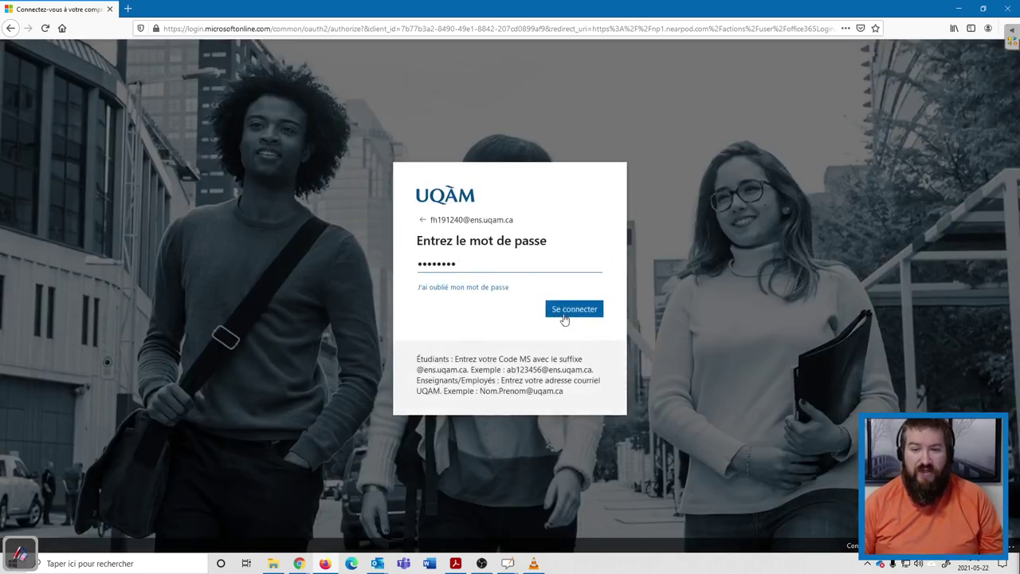
{"action": "left_click", "coordinate": [564, 317]}
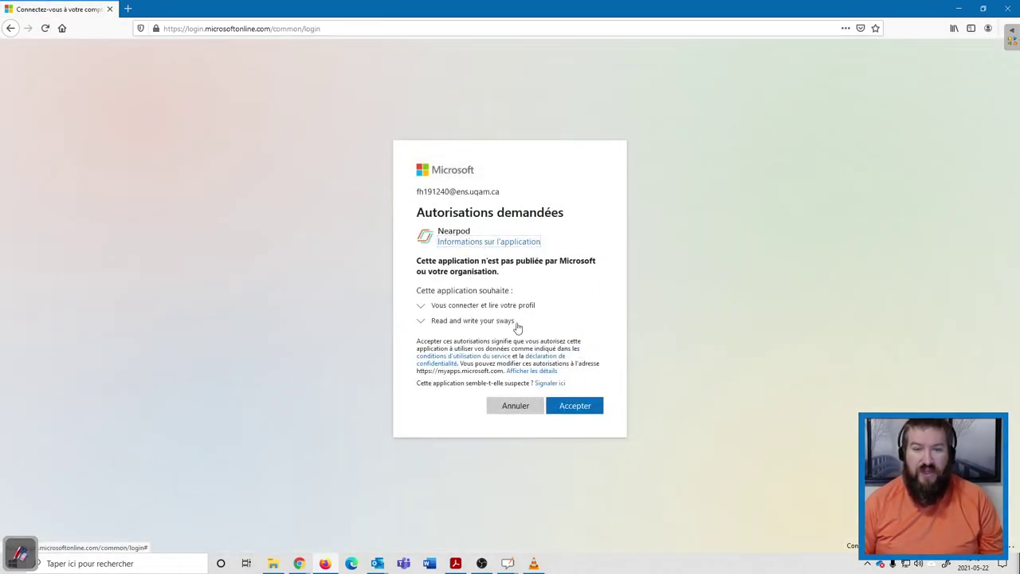
Accept the permissions Nearpod requests, then agree to its terms and age condition and complete the sign-up
{"action": "left_click_drag", "start_coordinate": [414, 218], "coordinate": [554, 214]}
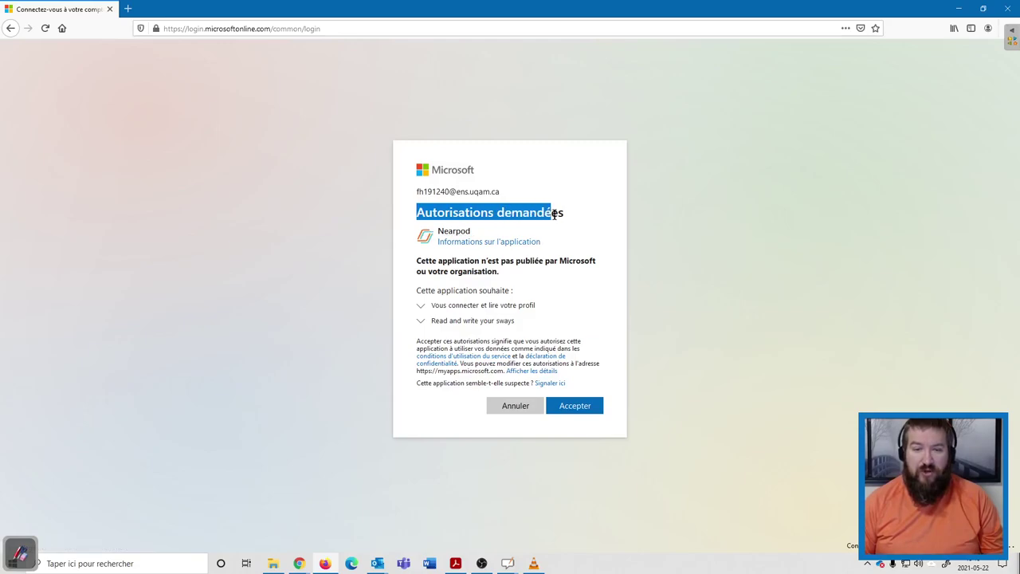
{"action": "left_click", "coordinate": [574, 407]}
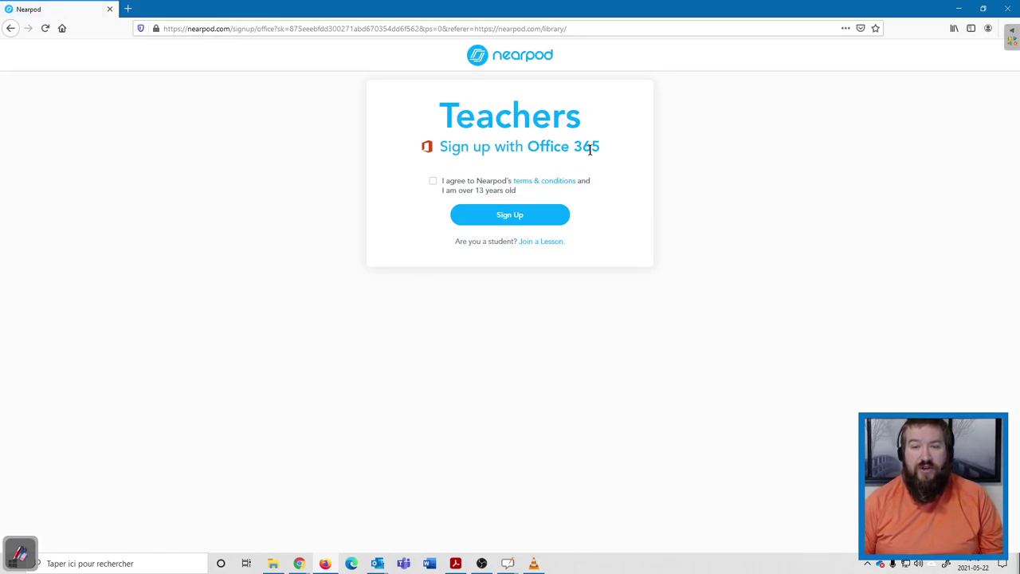
{"action": "left_click", "coordinate": [434, 184]}
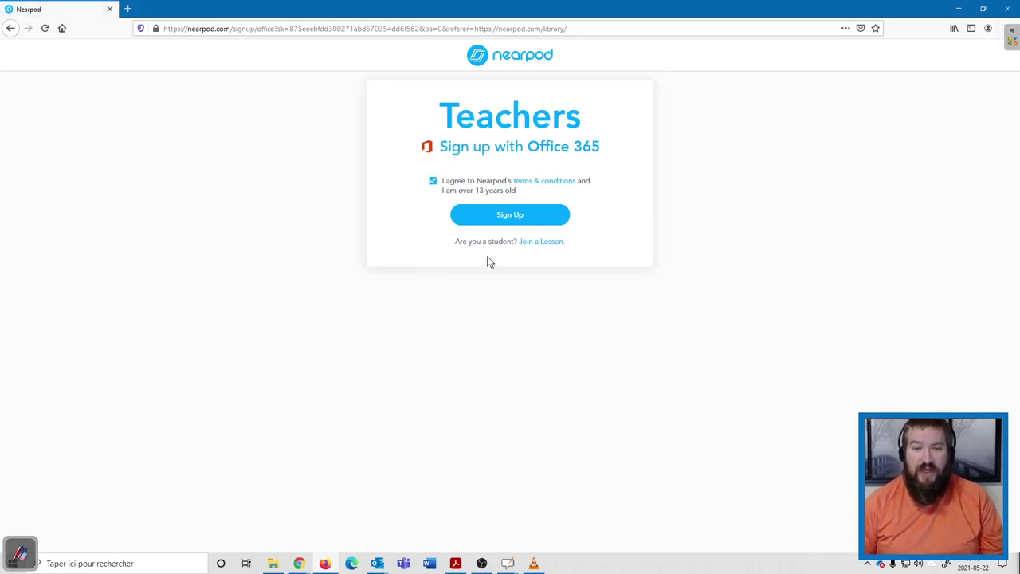
{"action": "left_click", "coordinate": [511, 219]}
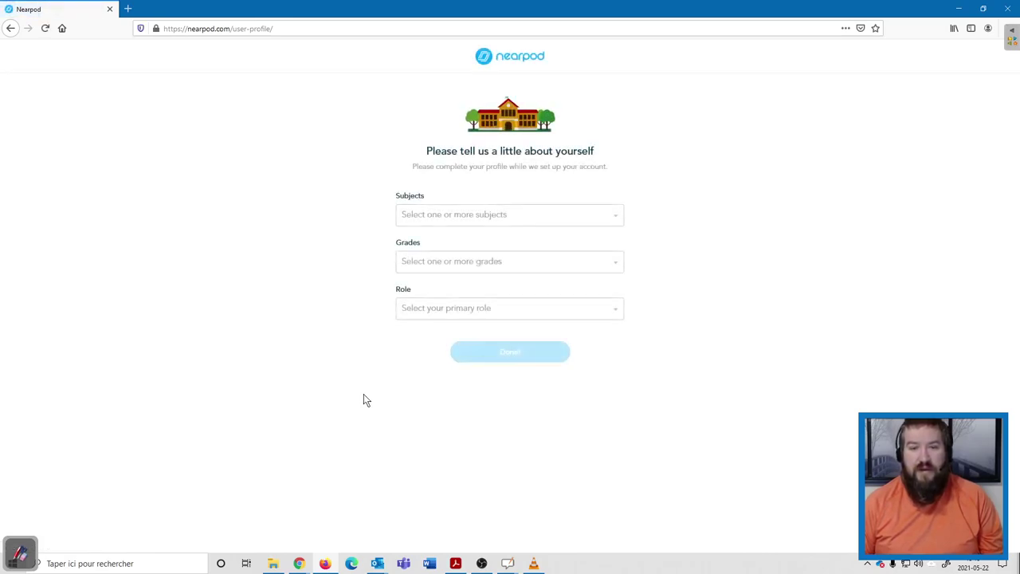
Set the profile's subject to Social Studies and its grade to Higher Ed
{"action": "left_click", "coordinate": [440, 216]}
{"action": "scroll", "coordinate": [452, 246], "scroll_direction": "down", "scroll_amount": 1}
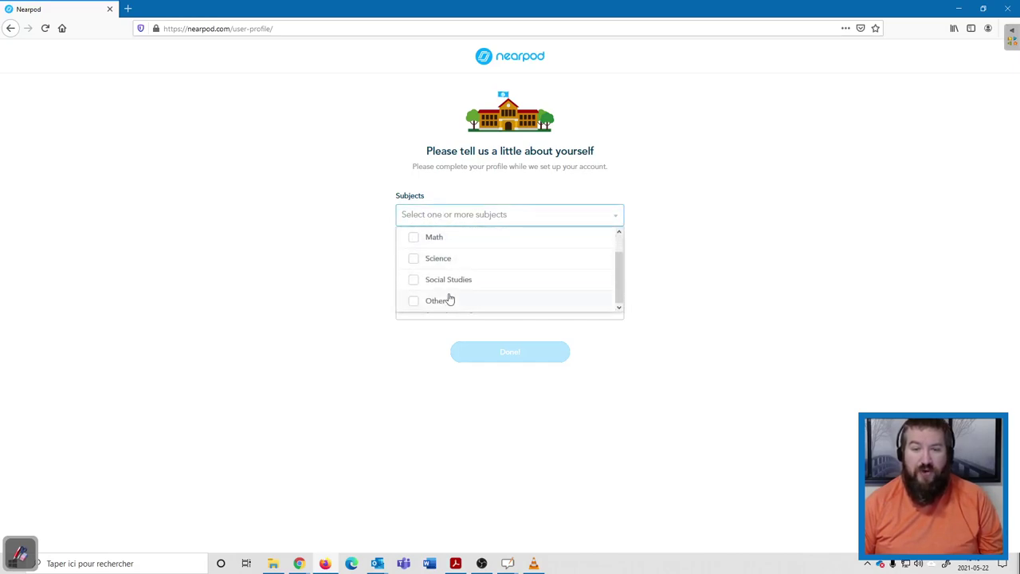
{"action": "left_click", "coordinate": [413, 281]}
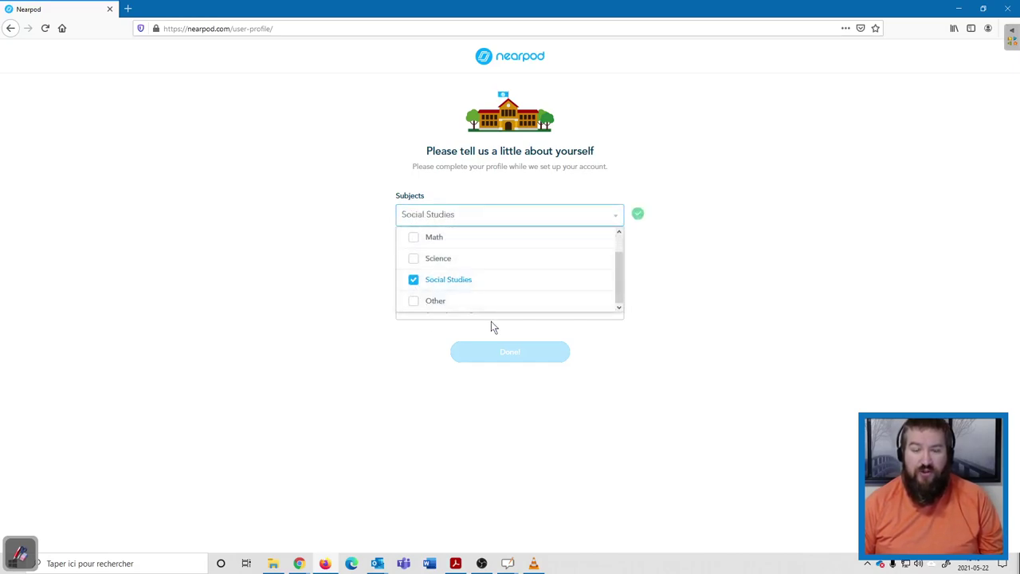
{"action": "left_click", "coordinate": [677, 290]}
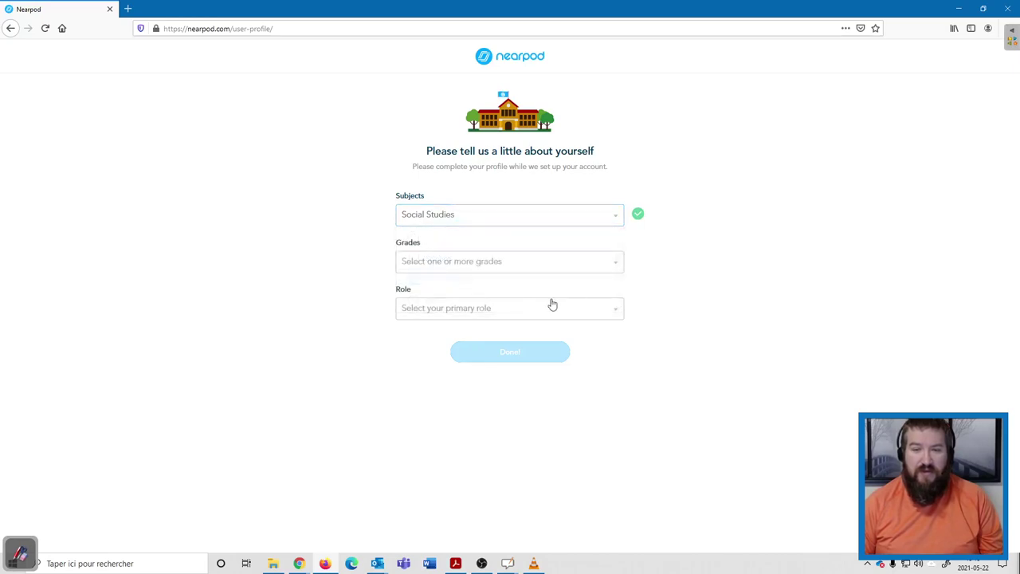
{"action": "left_click", "coordinate": [474, 266]}
{"action": "scroll", "coordinate": [444, 342], "scroll_direction": "down", "scroll_amount": 5}
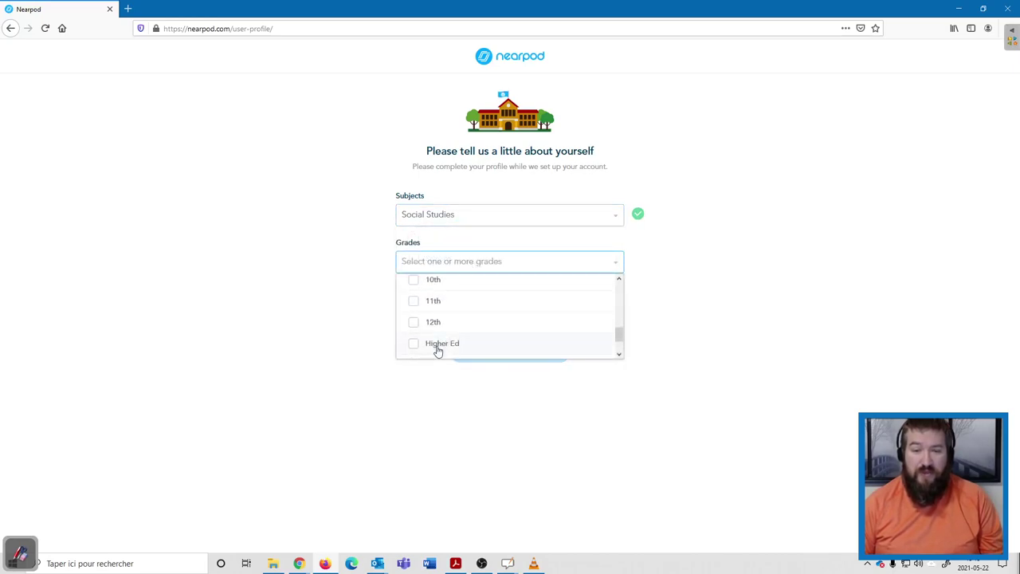
{"action": "left_click", "coordinate": [434, 310]}
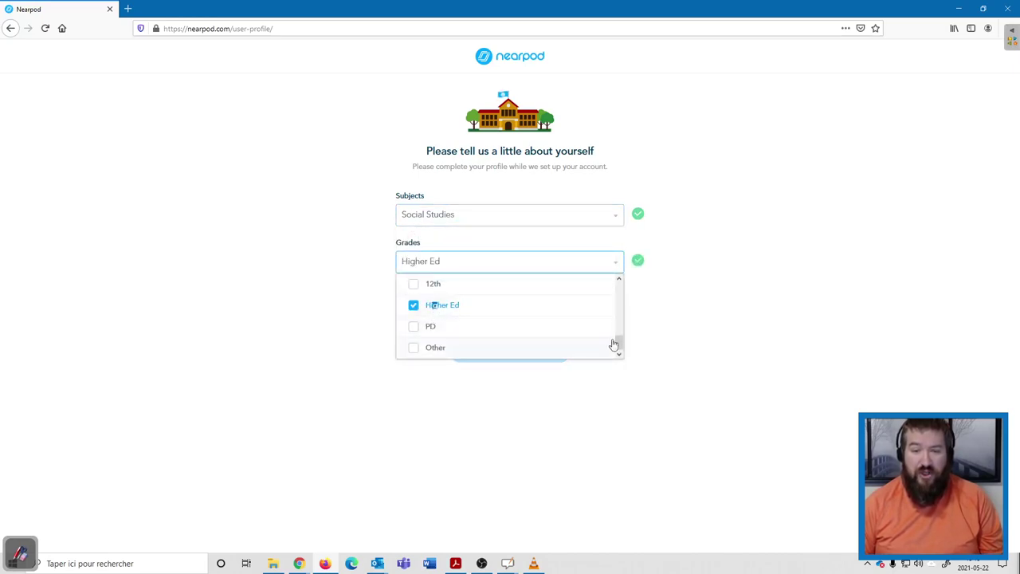
{"action": "left_click", "coordinate": [721, 314]}
Choose Teacher as the primary role and submit the completed profile
{"action": "left_click", "coordinate": [433, 310]}
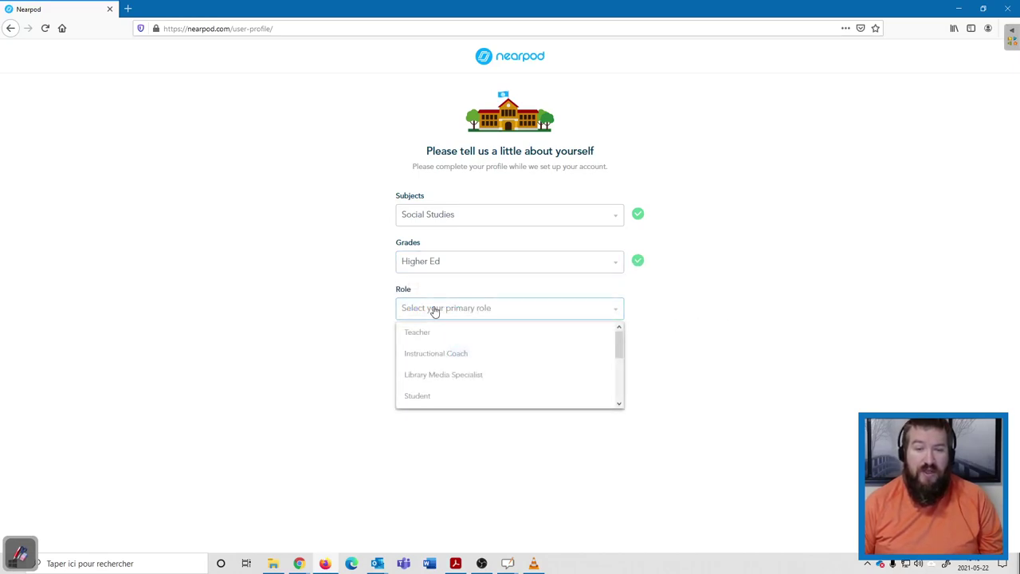
{"action": "scroll", "coordinate": [439, 375], "scroll_direction": "down", "scroll_amount": 1}
{"action": "scroll", "coordinate": [433, 359], "scroll_direction": "up", "scroll_amount": 1}
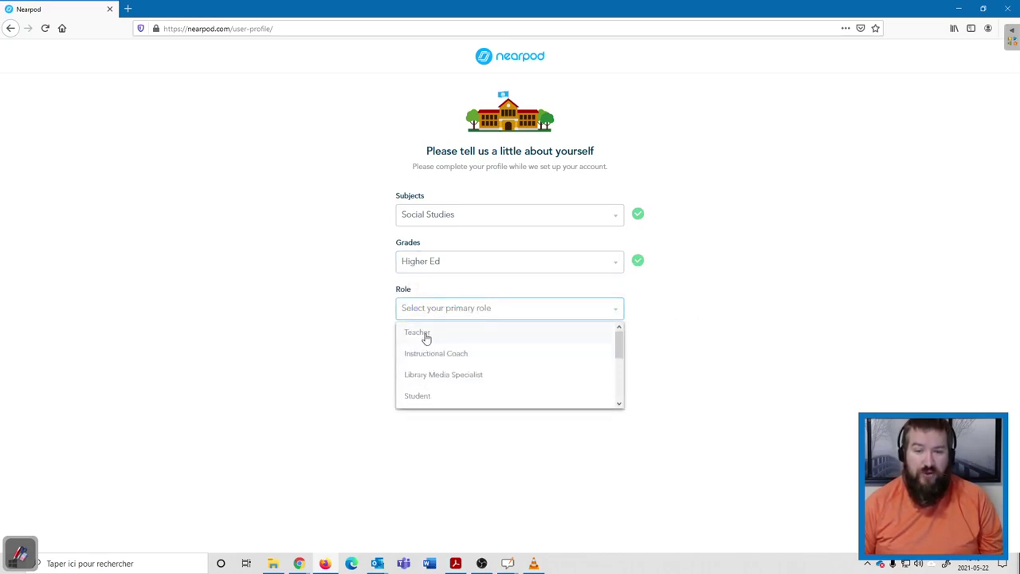
{"action": "left_click", "coordinate": [426, 335]}
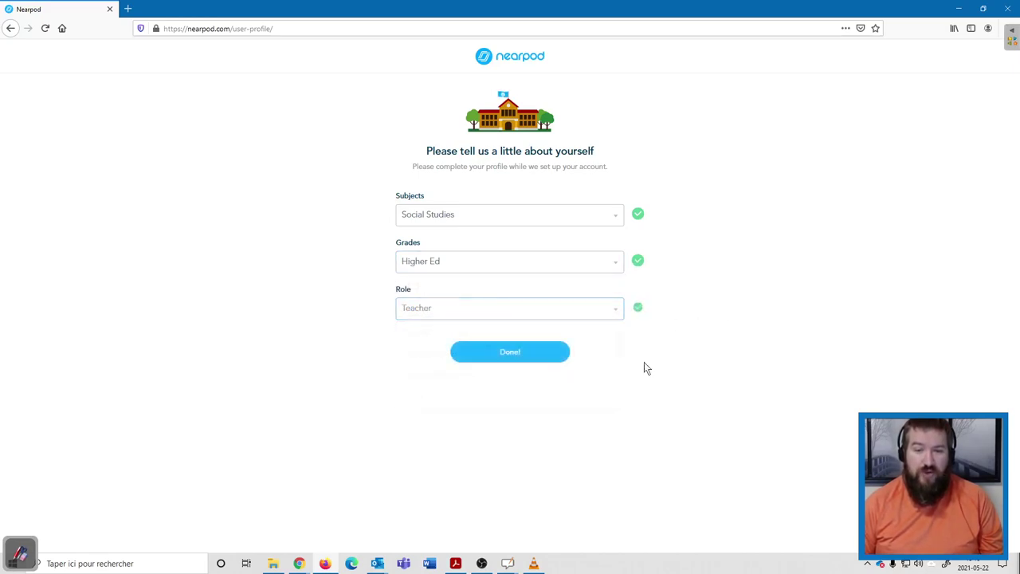
{"action": "left_click", "coordinate": [511, 353]}
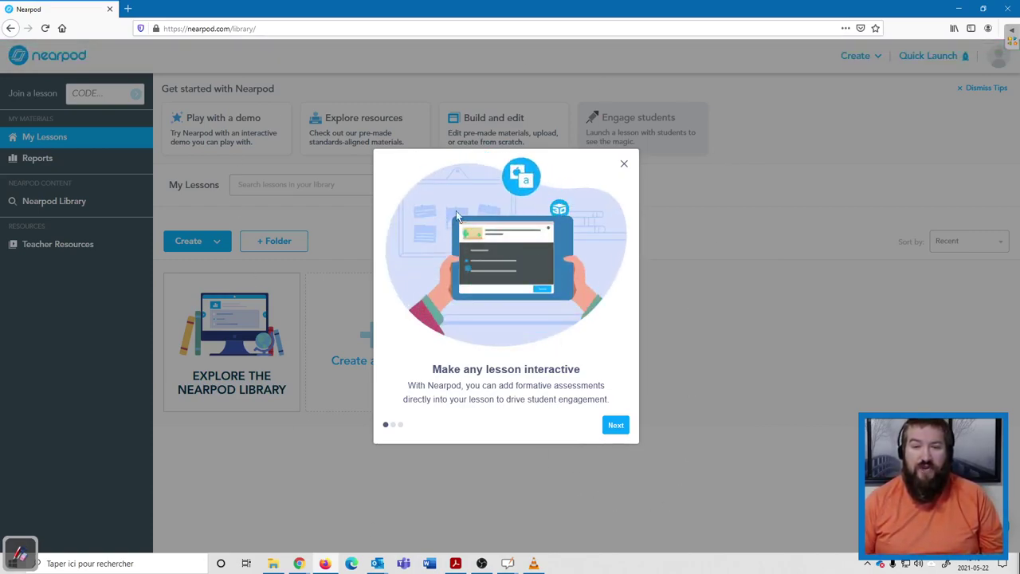
Go through the welcome slides, close them and dismiss the tip about playing with a demo
{"action": "left_click", "coordinate": [616, 424]}
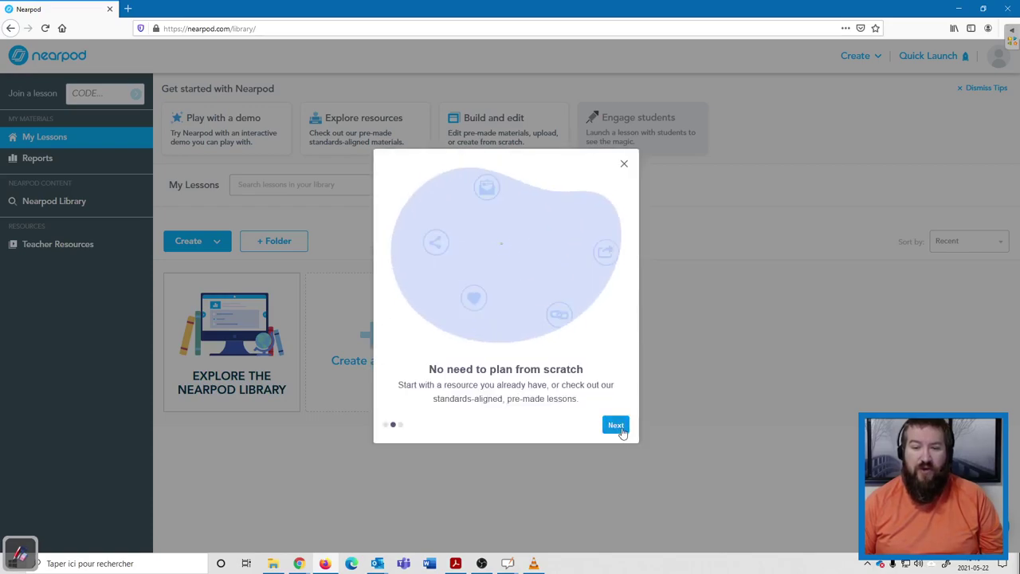
{"action": "left_click", "coordinate": [615, 425]}
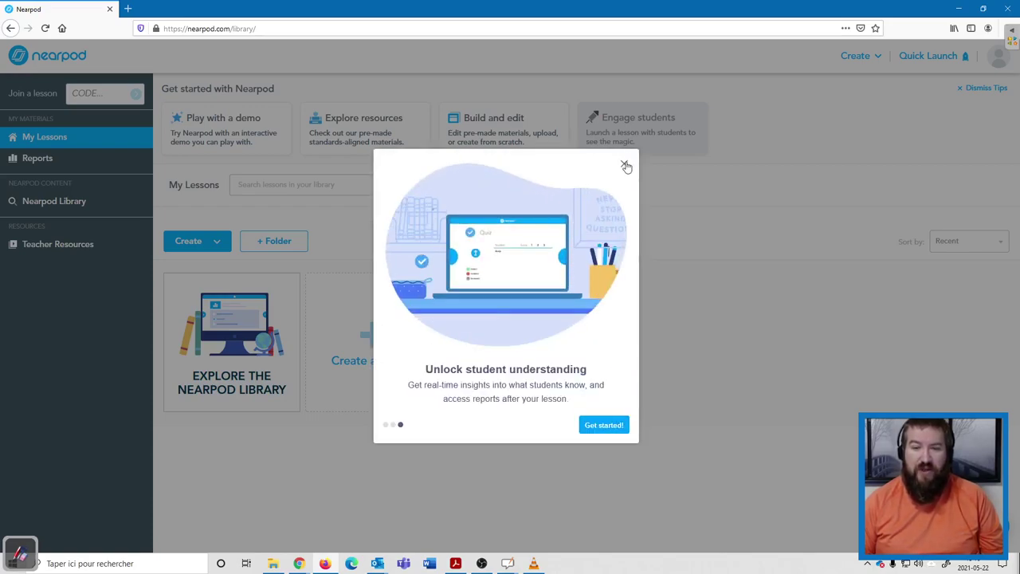
{"action": "left_click", "coordinate": [624, 164]}
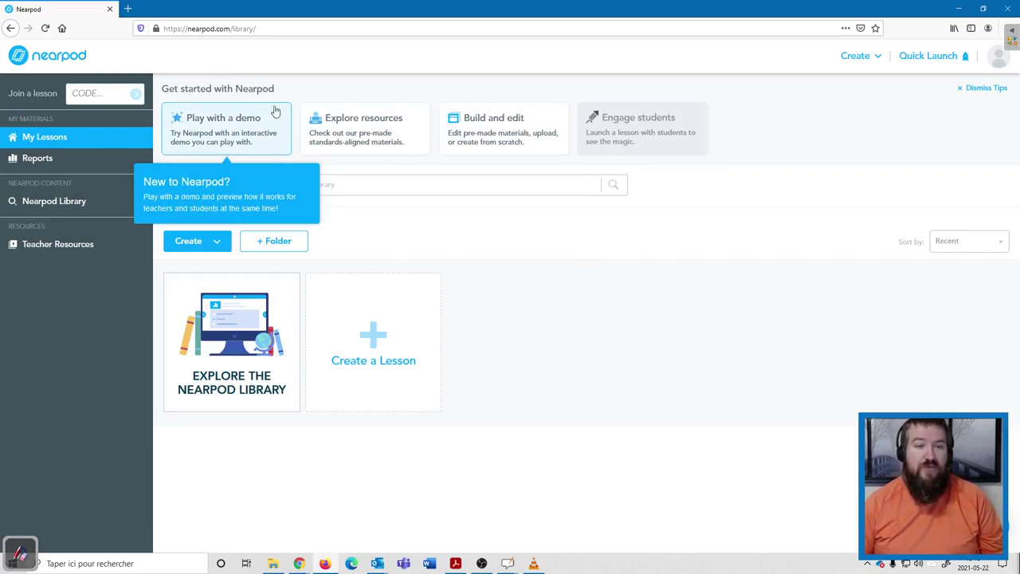
{"action": "left_click", "coordinate": [360, 225]}
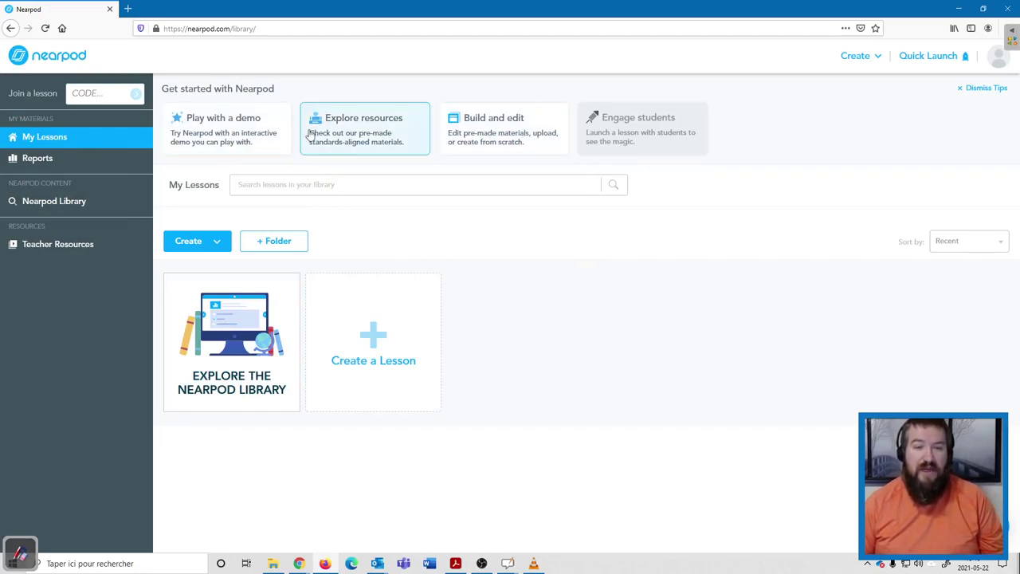
{"action": "left_click", "coordinate": [233, 132]}
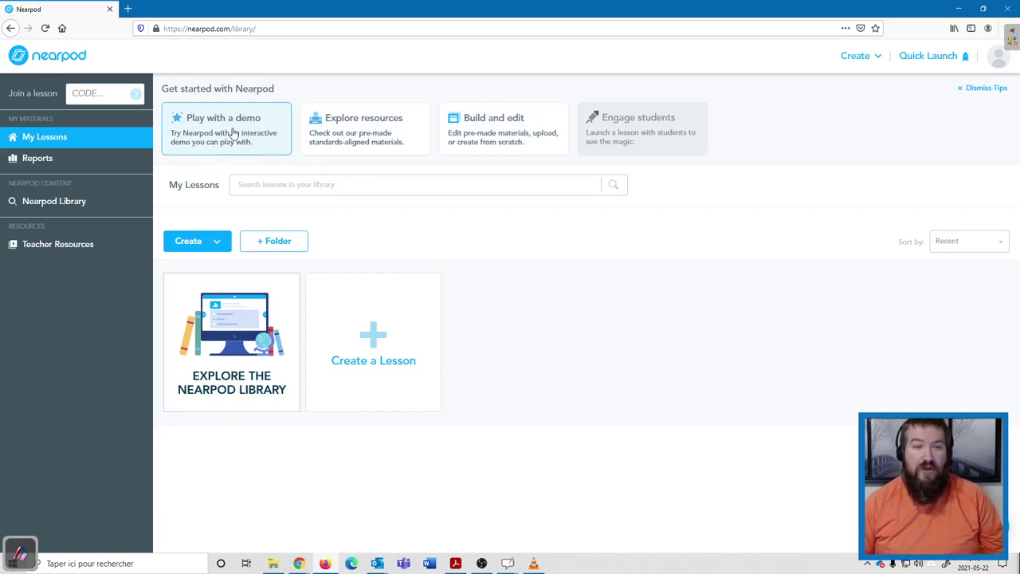
{"action": "left_click_drag", "start_coordinate": [135, 72], "coordinate": [404, 199]}
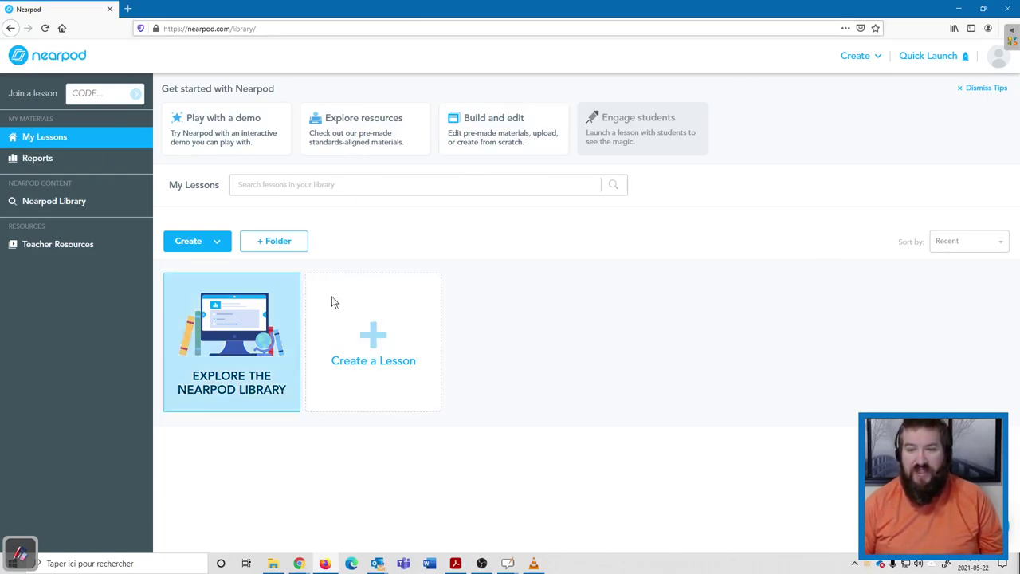
Open the Nearpod account management page and review the options in the advanced settings
{"action": "left_click", "coordinate": [1004, 64]}
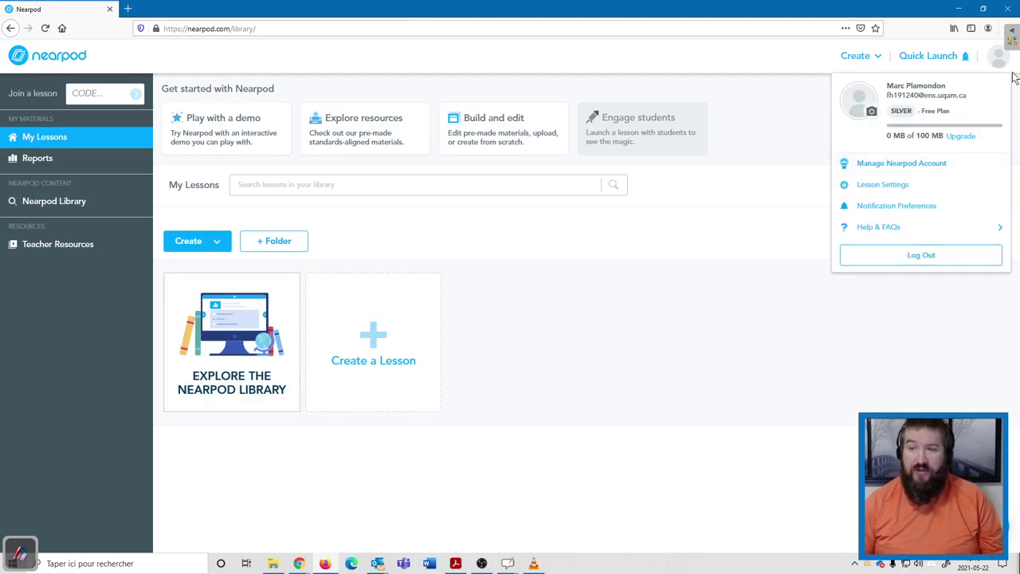
{"action": "left_click", "coordinate": [931, 164]}
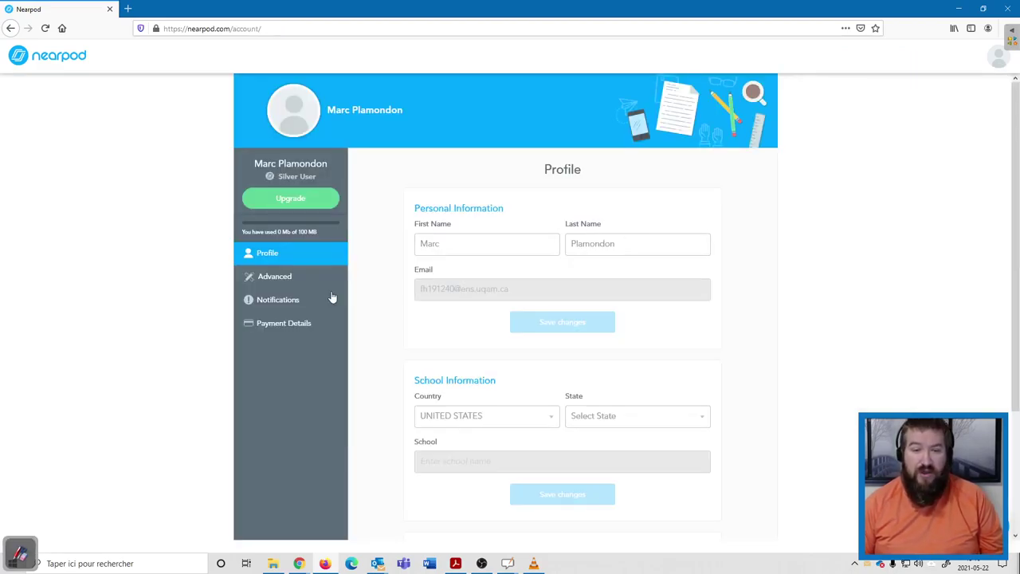
{"action": "left_click", "coordinate": [290, 281]}
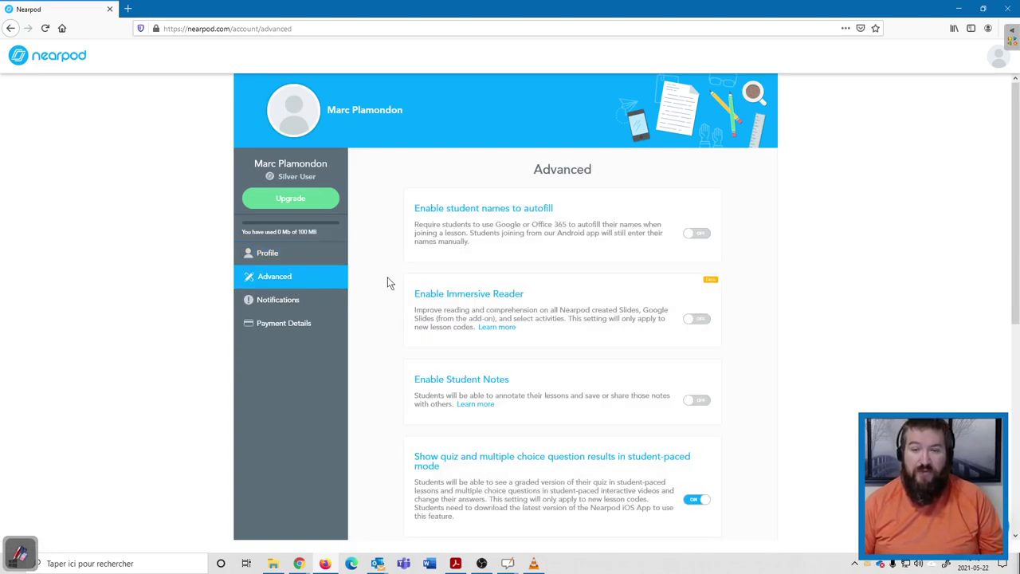
{"action": "scroll", "coordinate": [435, 290], "scroll_direction": "down", "scroll_amount": 5}
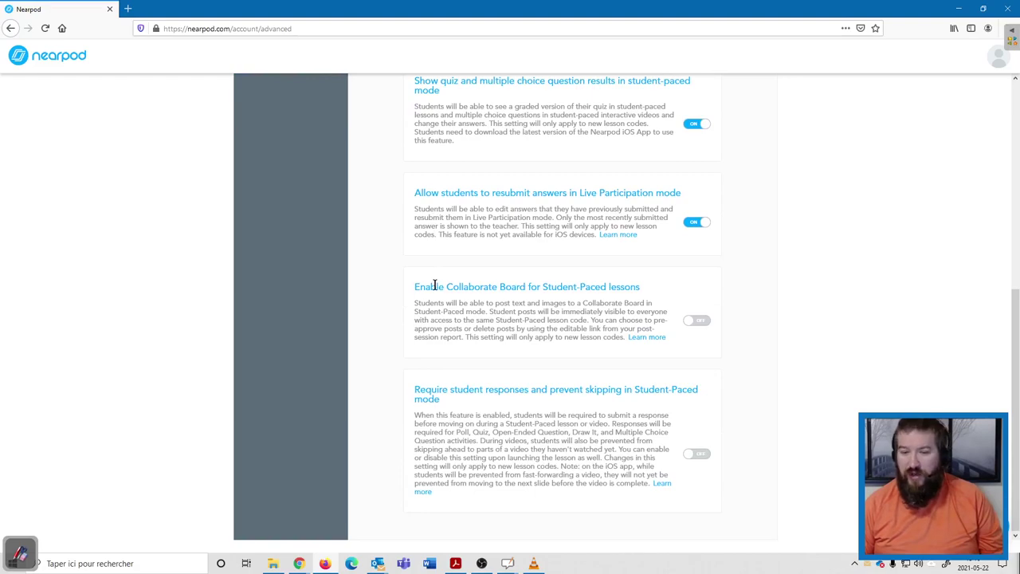
Open the account's profile page and set the school information's country to Canada
{"action": "scroll", "coordinate": [434, 285], "scroll_direction": "up", "scroll_amount": 2}
{"action": "scroll", "coordinate": [435, 283], "scroll_direction": "up", "scroll_amount": 4}
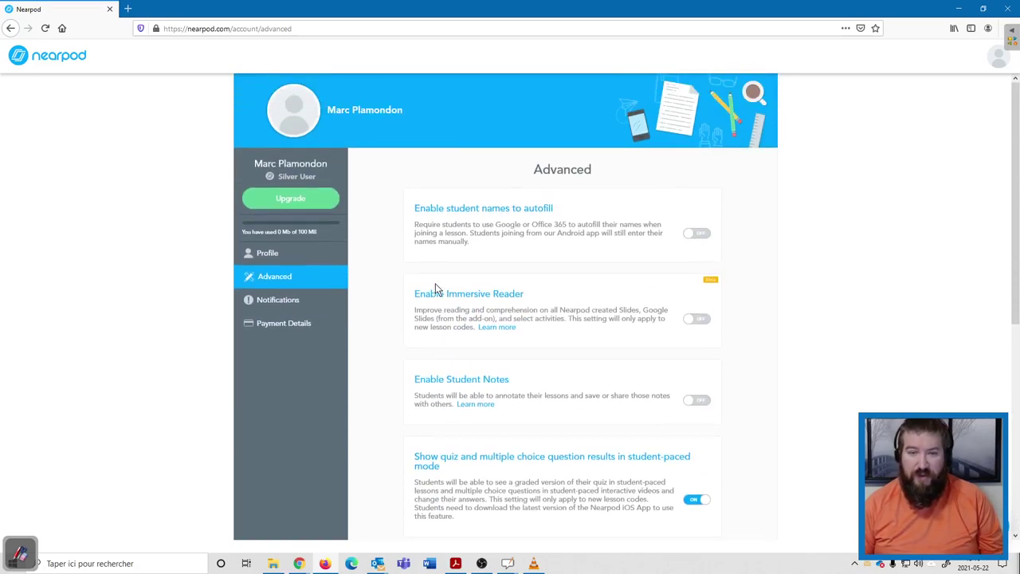
{"action": "left_click", "coordinate": [279, 253]}
{"action": "scroll", "coordinate": [398, 323], "scroll_direction": "down", "scroll_amount": 4}
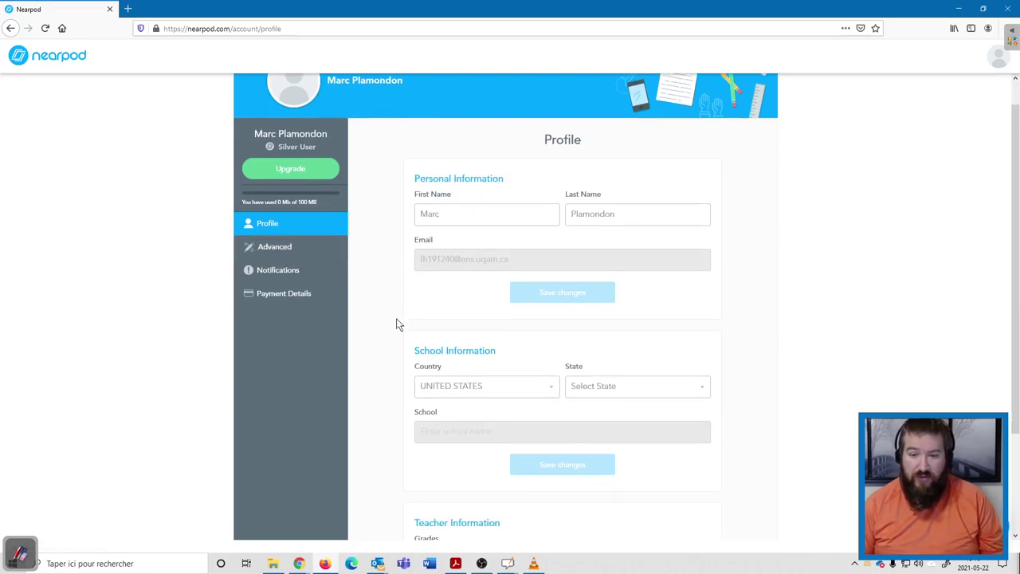
{"action": "left_click", "coordinate": [479, 260]}
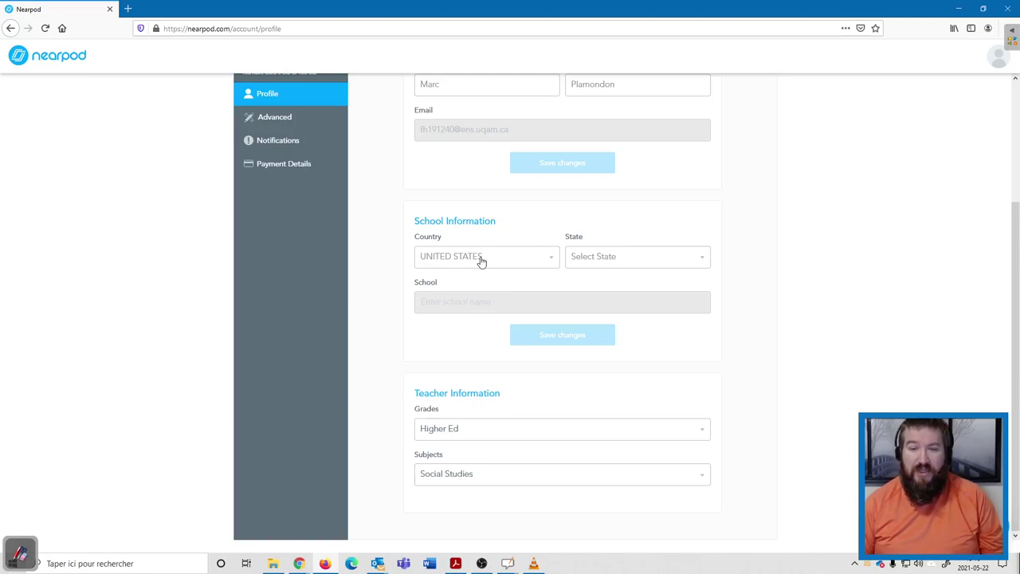
{"action": "left_click", "coordinate": [481, 260]}
{"action": "scroll", "coordinate": [465, 315], "scroll_direction": "down", "scroll_amount": 1}
{"action": "scroll", "coordinate": [464, 315], "scroll_direction": "down", "scroll_amount": 5}
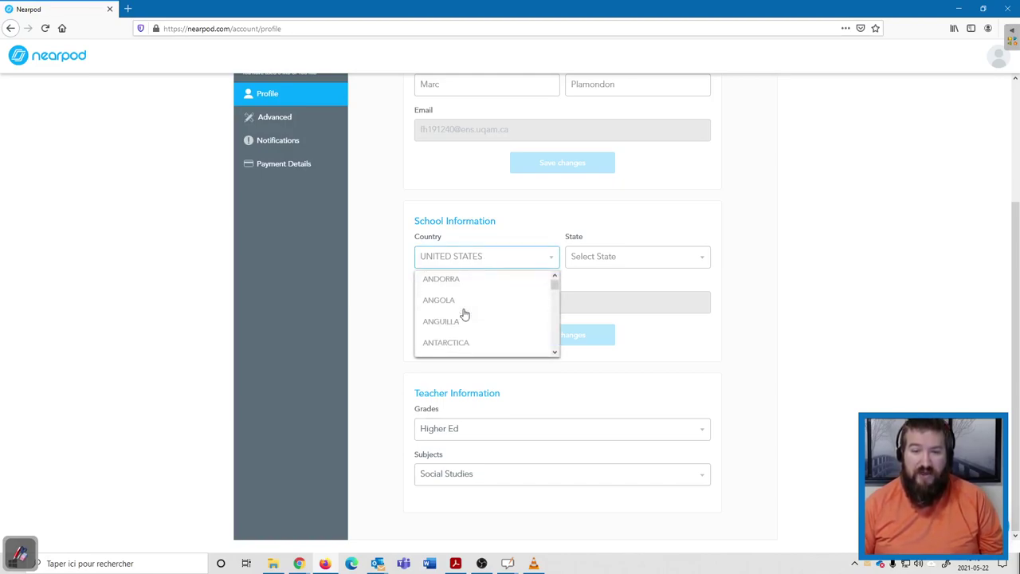
{"action": "scroll", "coordinate": [440, 319], "scroll_direction": "down", "scroll_amount": 10}
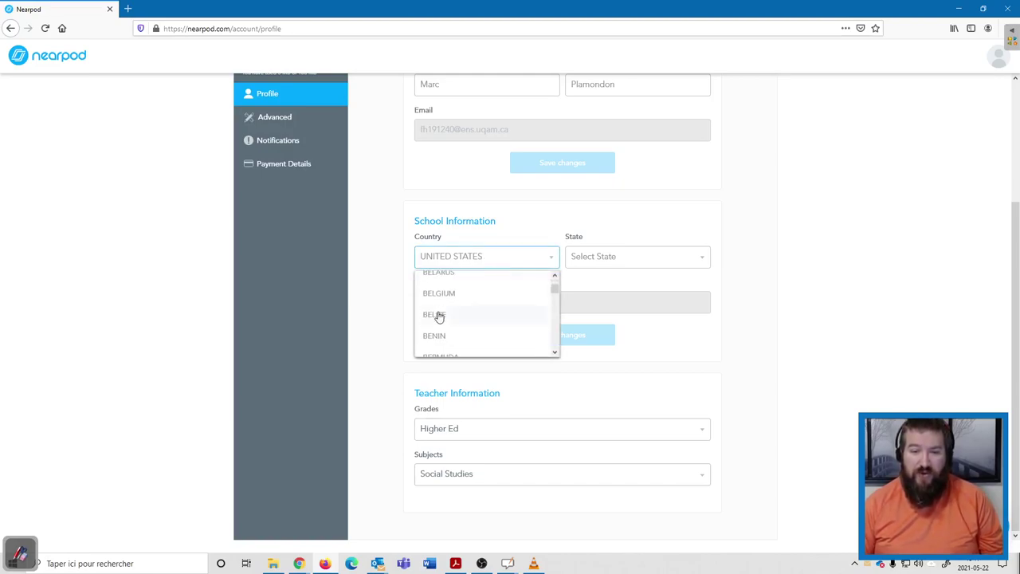
{"action": "scroll", "coordinate": [447, 328], "scroll_direction": "down", "scroll_amount": 1}
{"action": "scroll", "coordinate": [448, 325], "scroll_direction": "up", "scroll_amount": 3}
{"action": "left_click", "coordinate": [448, 325]}
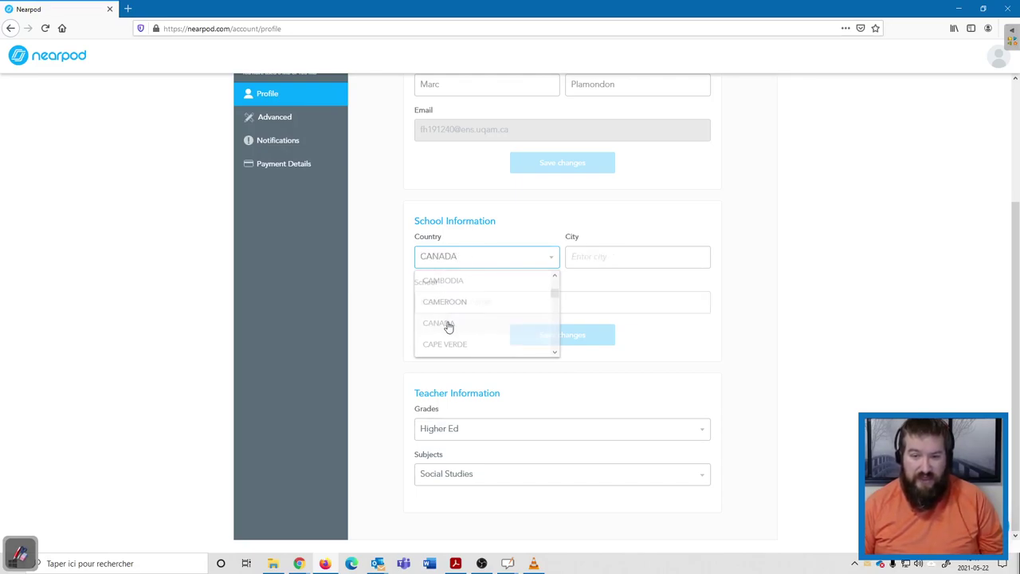
Set the school's city to Montréal and its name to UQAM, and save the school information
{"action": "left_click", "coordinate": [614, 259]}
{"action": "type", "text": "Montréal"}
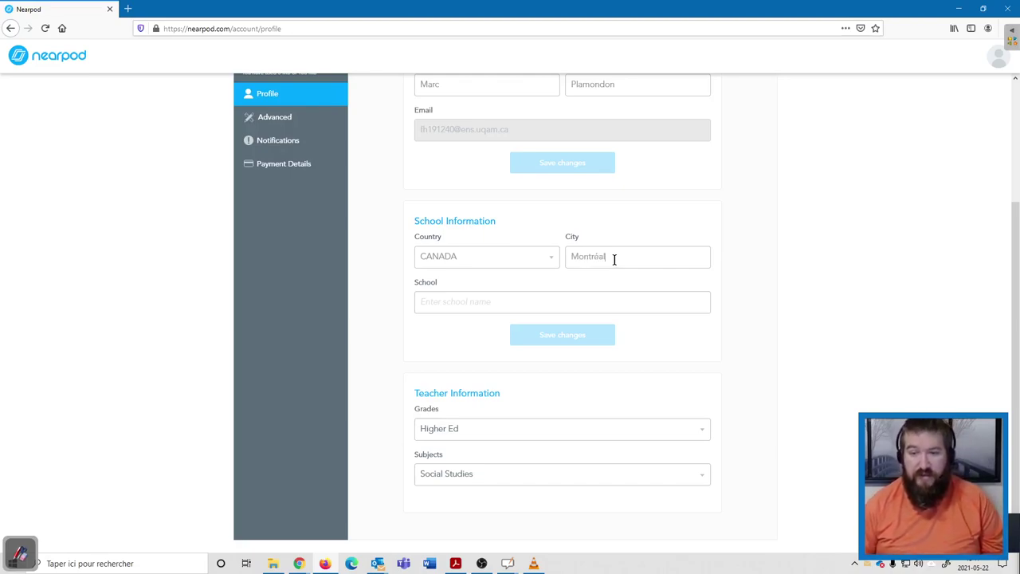
{"action": "left_click", "coordinate": [448, 301]}
{"action": "type", "text": "UQAM"}
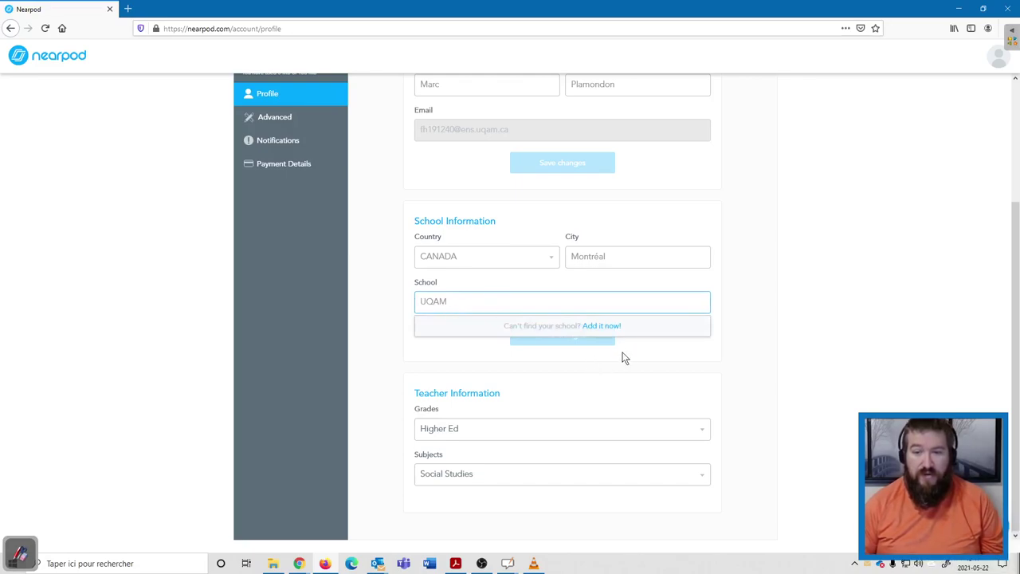
{"action": "left_click", "coordinate": [395, 386]}
{"action": "left_click", "coordinate": [567, 343]}
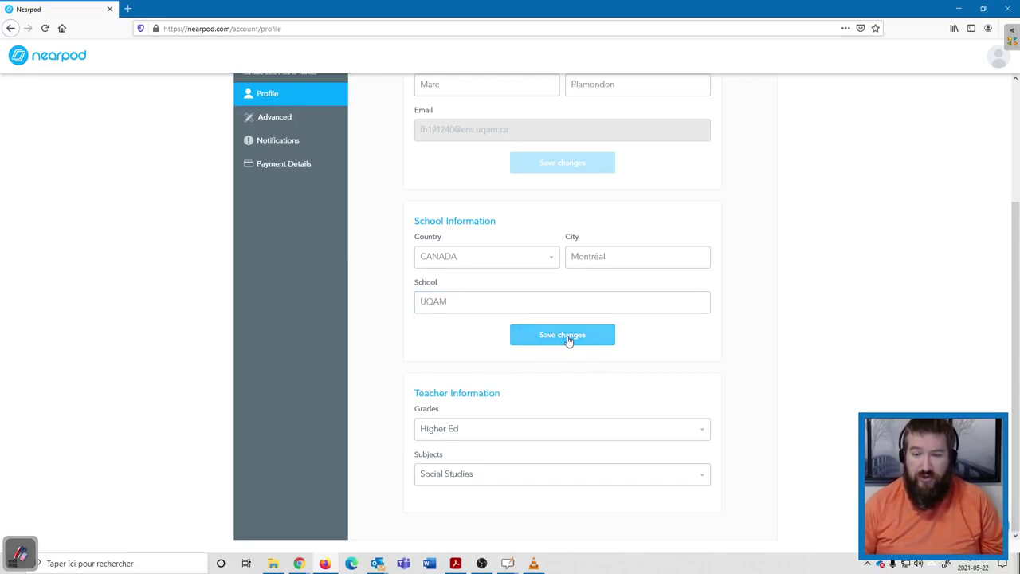
{"action": "left_click", "coordinate": [568, 340]}
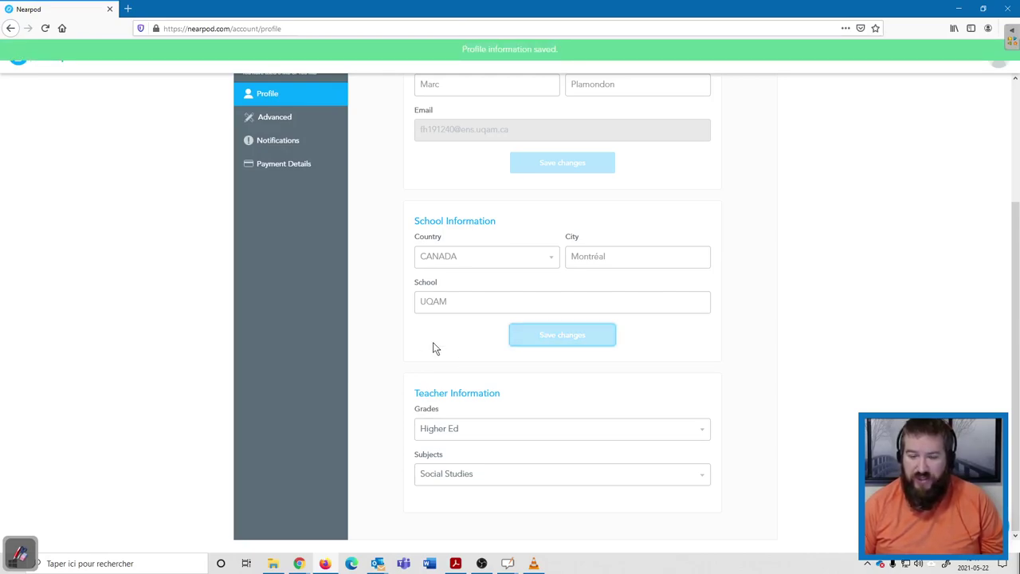
Return to the account's advanced settings and look through the student participation options
{"action": "scroll", "coordinate": [434, 346], "scroll_direction": "up", "scroll_amount": 3}
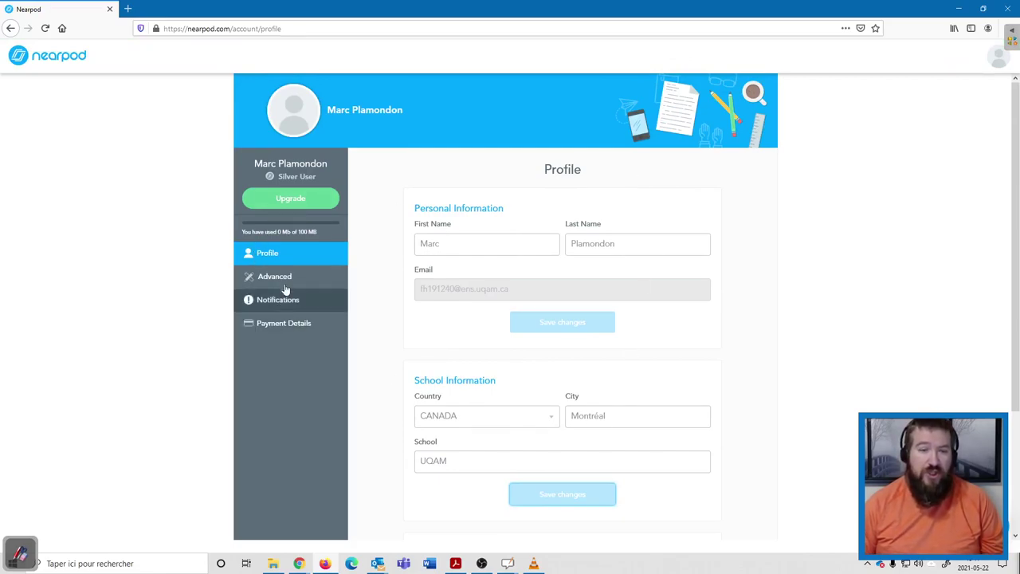
{"action": "left_click", "coordinate": [283, 277]}
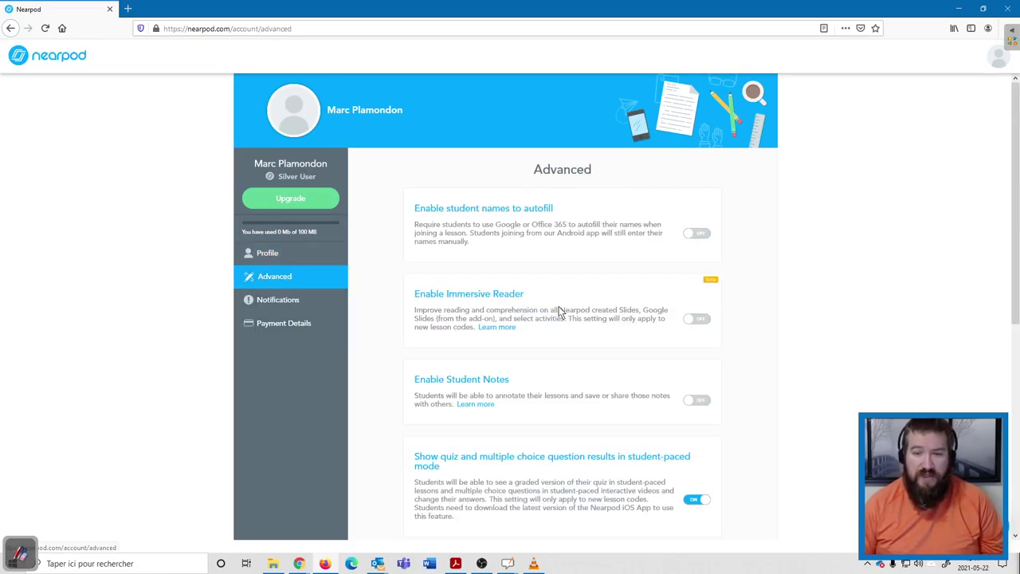
{"action": "scroll", "coordinate": [560, 311], "scroll_direction": "down", "scroll_amount": 3}
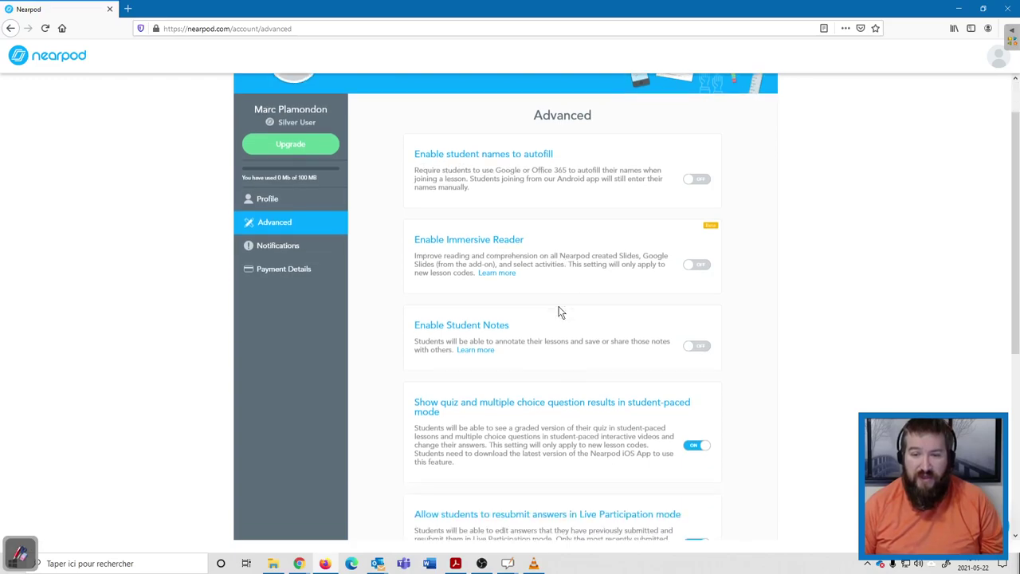
{"action": "scroll", "coordinate": [560, 311], "scroll_direction": "down", "scroll_amount": 2}
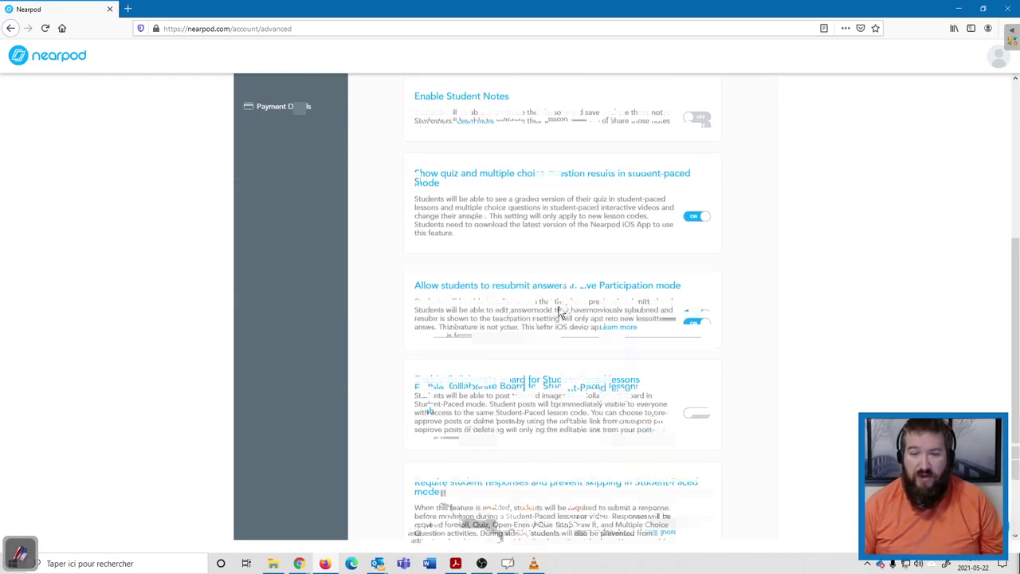
{"action": "scroll", "coordinate": [558, 306], "scroll_direction": "up", "scroll_amount": 5}
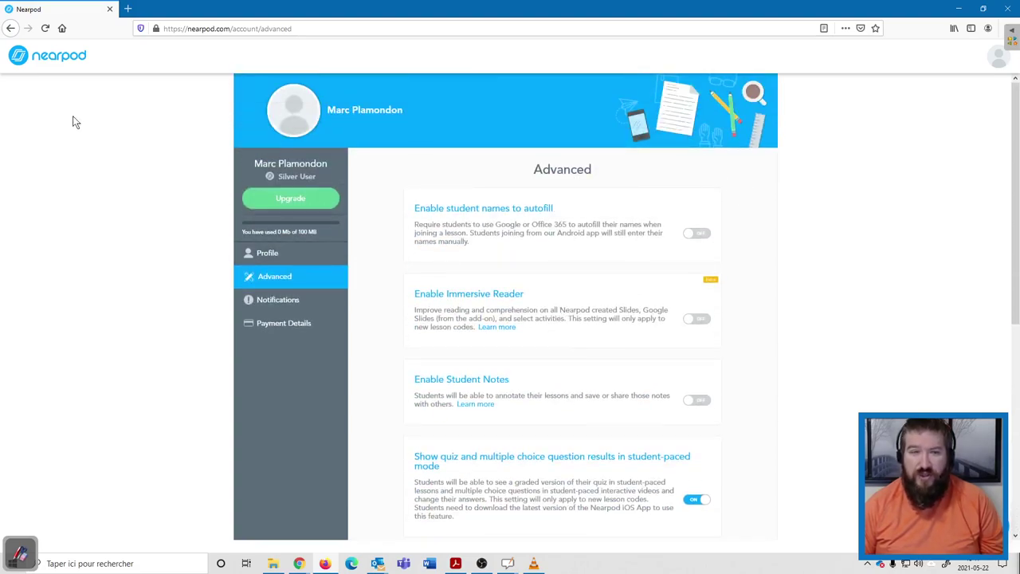
View the Lesson Settings from the lesson library's account options and return to the library
{"action": "left_click", "coordinate": [53, 61]}
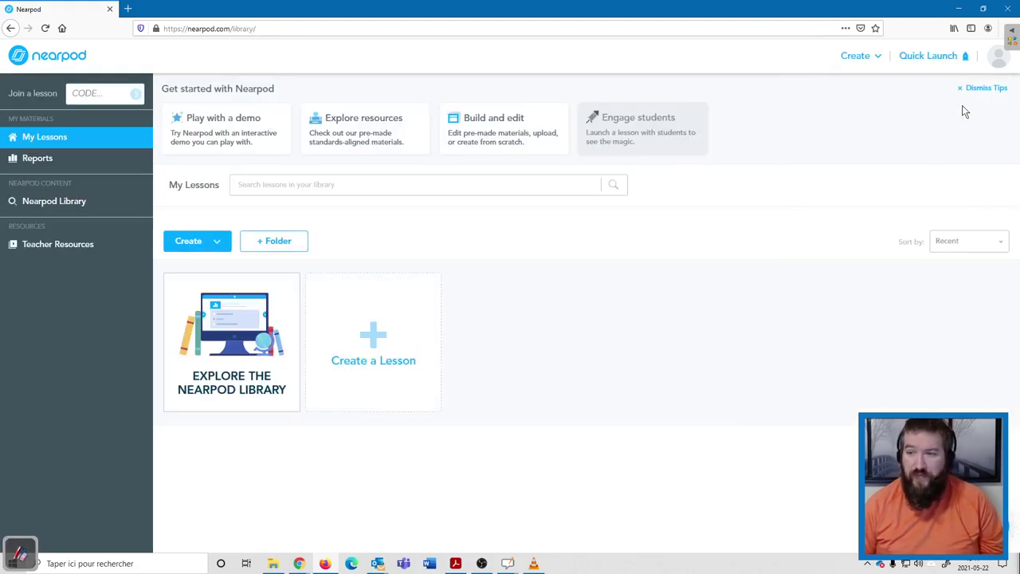
{"action": "left_click", "coordinate": [998, 57]}
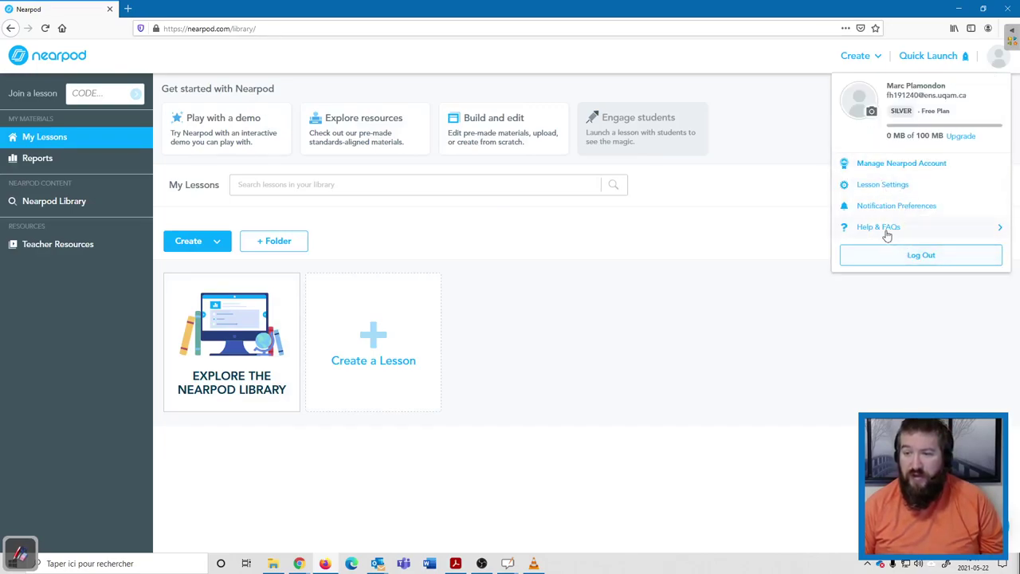
{"action": "left_click", "coordinate": [885, 186]}
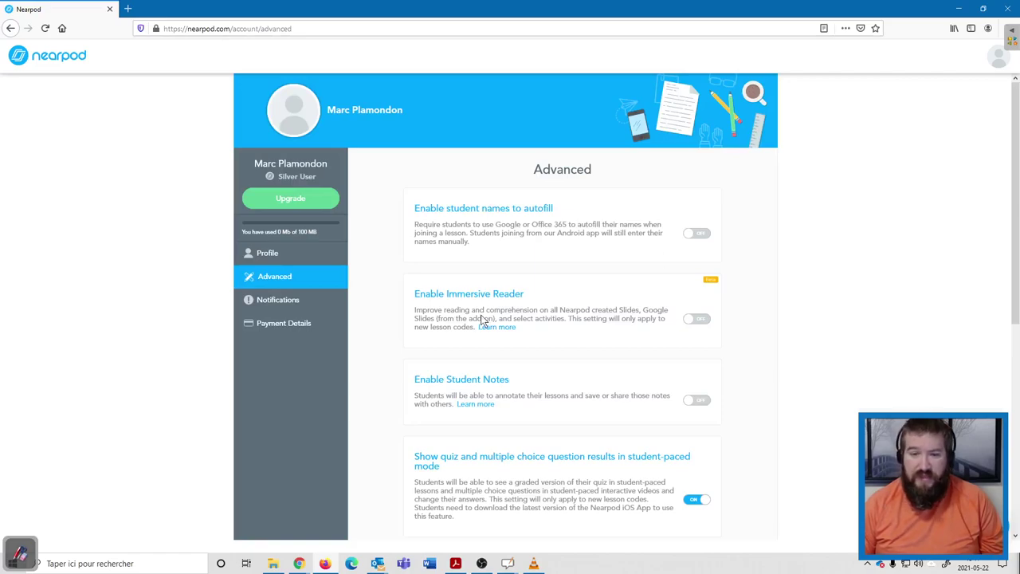
{"action": "left_click", "coordinate": [51, 58]}
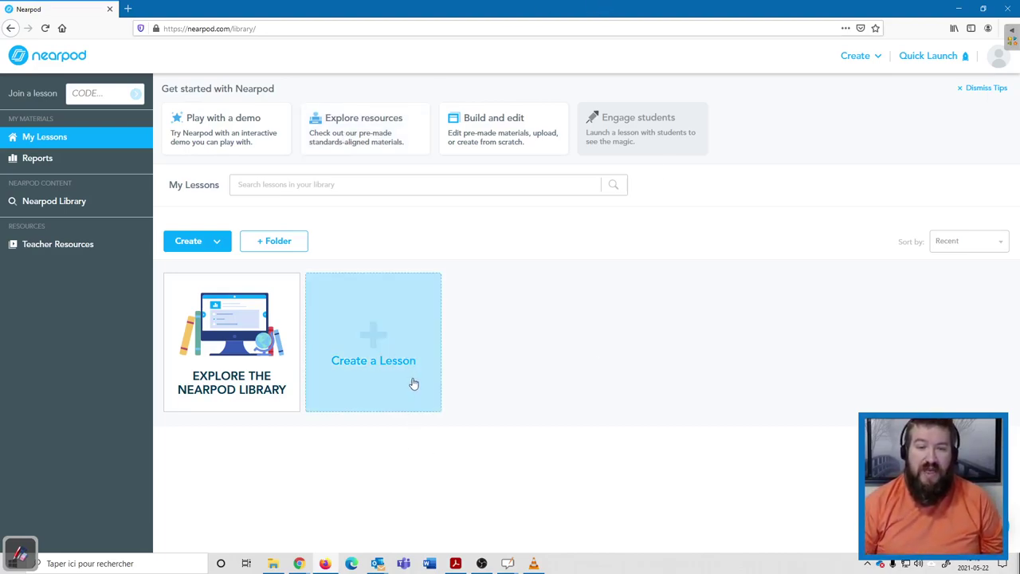
Open a new blank lesson to view its editor, dismiss the Start building tip and go back to the library
{"action": "left_click", "coordinate": [376, 336]}
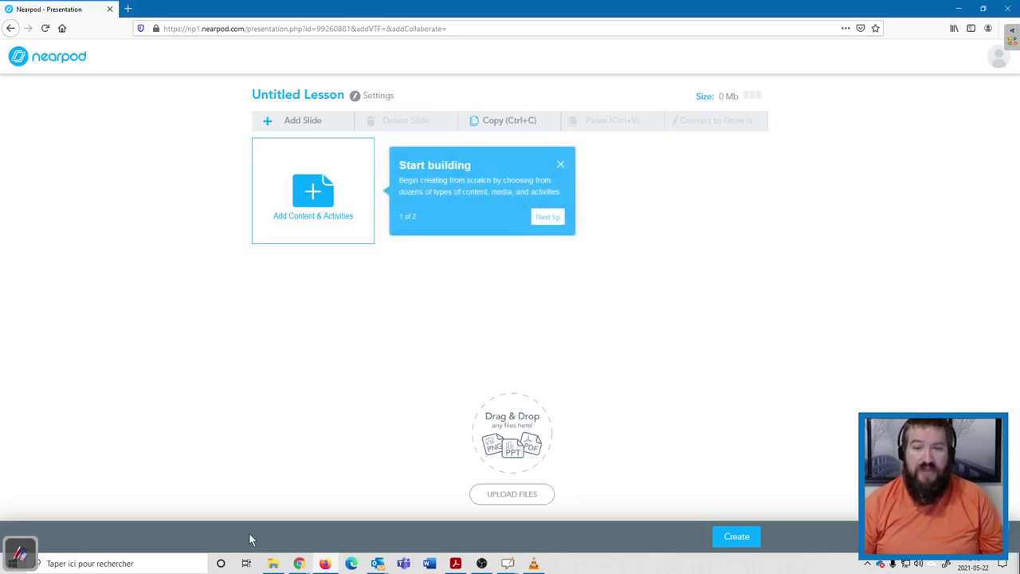
{"action": "left_click", "coordinate": [561, 164]}
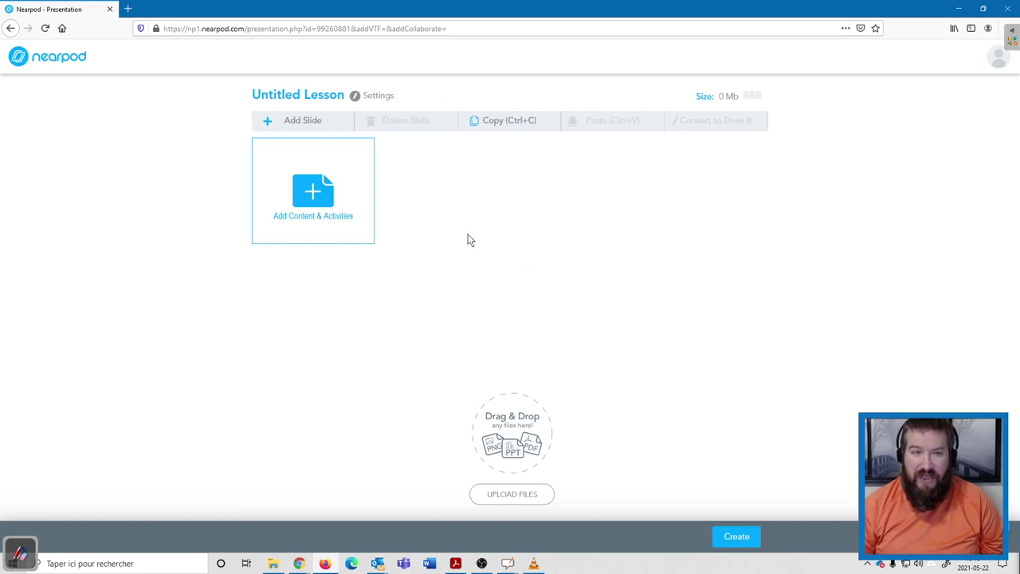
{"action": "left_click", "coordinate": [10, 28]}
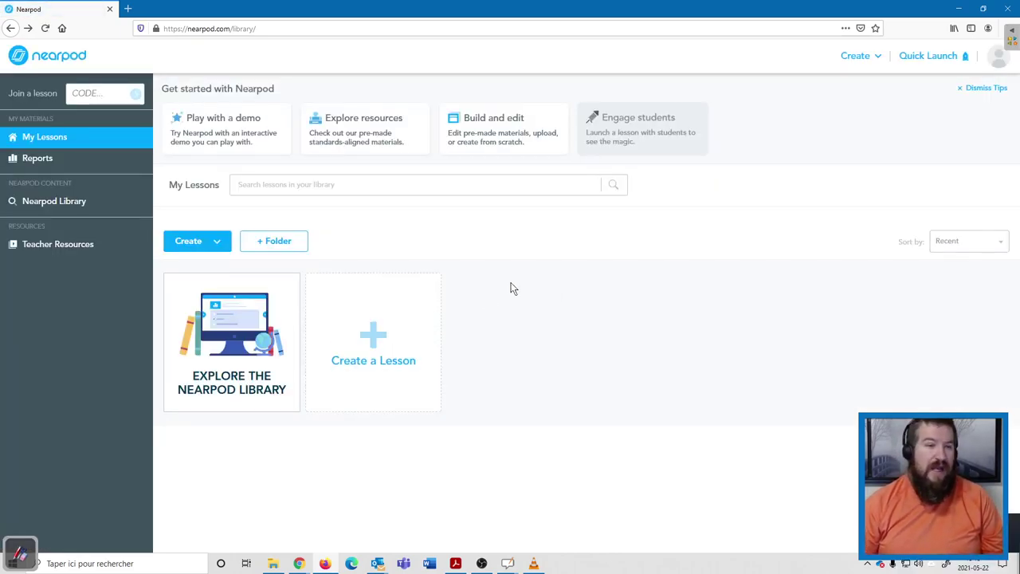
Open the upgrade pricing guide from the account management page and examine the storage offered by the Silver plan
{"action": "left_click", "coordinate": [997, 56]}
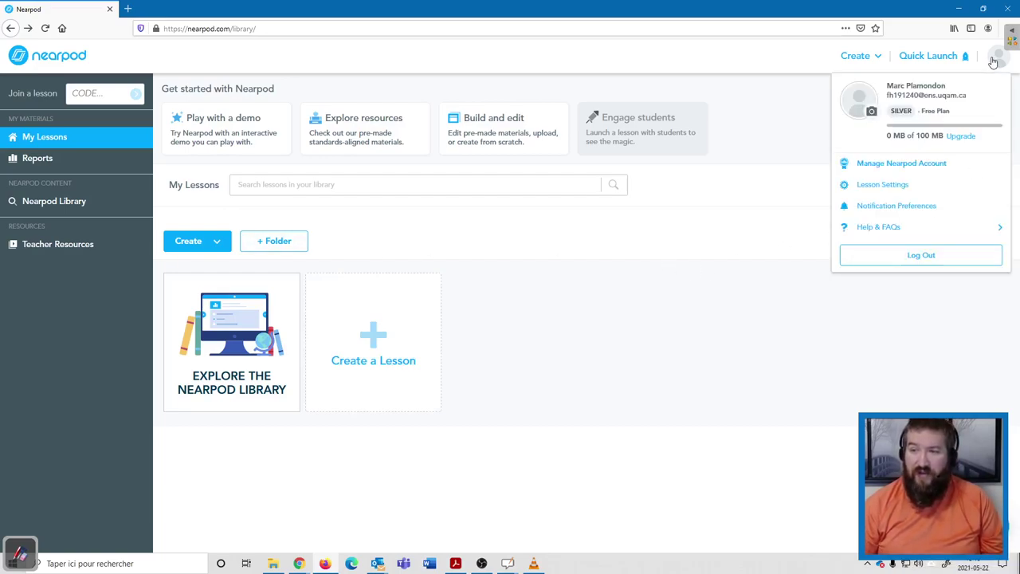
{"action": "left_click", "coordinate": [922, 165]}
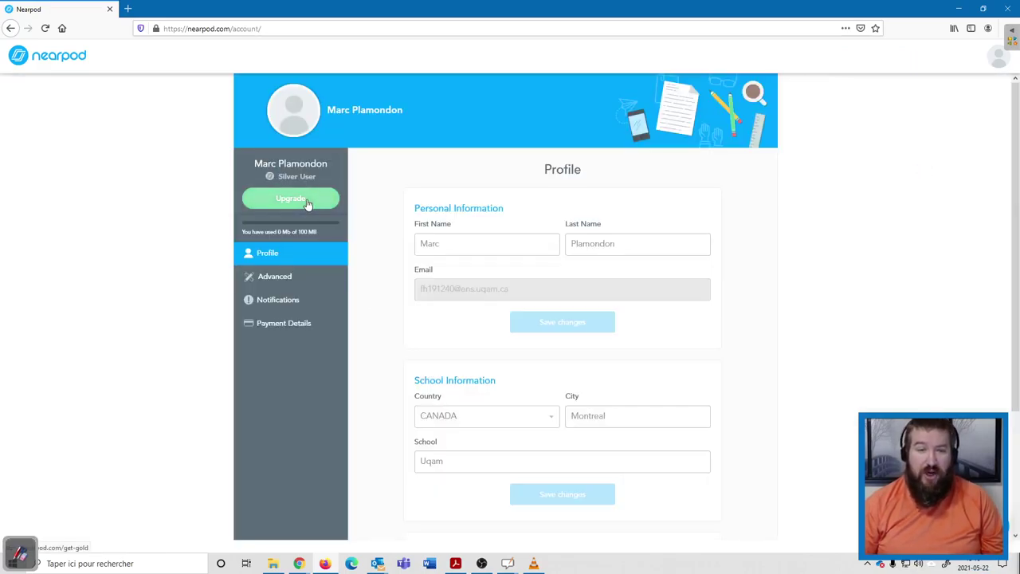
{"action": "left_click", "coordinate": [308, 204]}
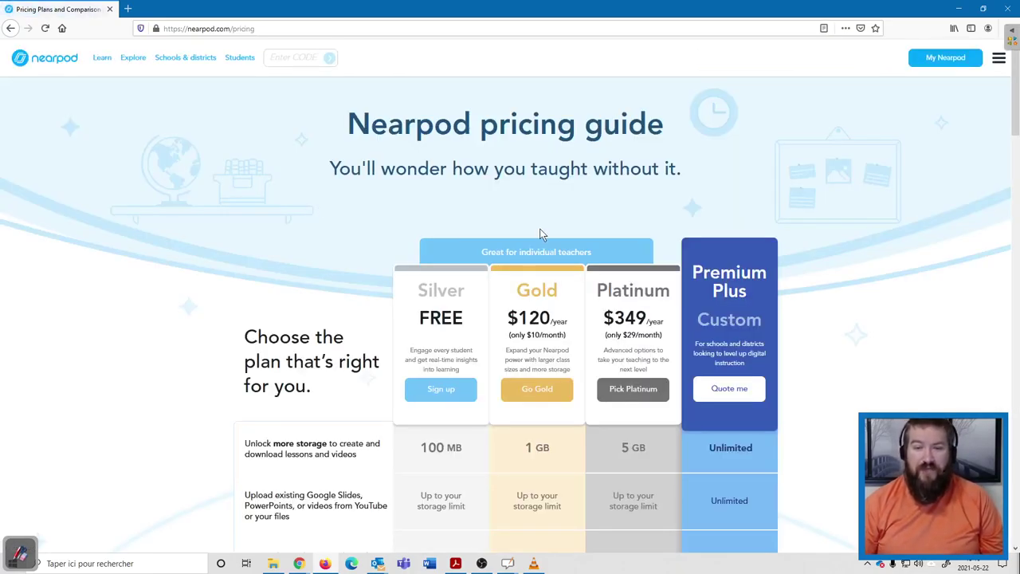
{"action": "scroll", "coordinate": [541, 233], "scroll_direction": "down", "scroll_amount": 4}
{"action": "scroll", "coordinate": [540, 232], "scroll_direction": "up", "scroll_amount": 2}
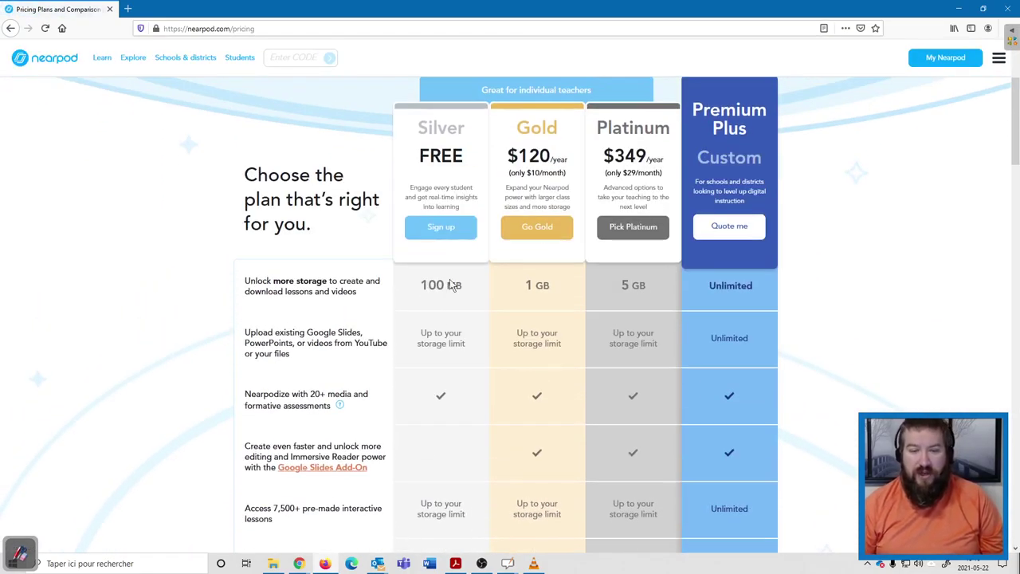
{"action": "left_click_drag", "start_coordinate": [274, 284], "coordinate": [458, 289]}
{"action": "left_click", "coordinate": [413, 289]}
{"action": "left_click", "coordinate": [458, 289]}
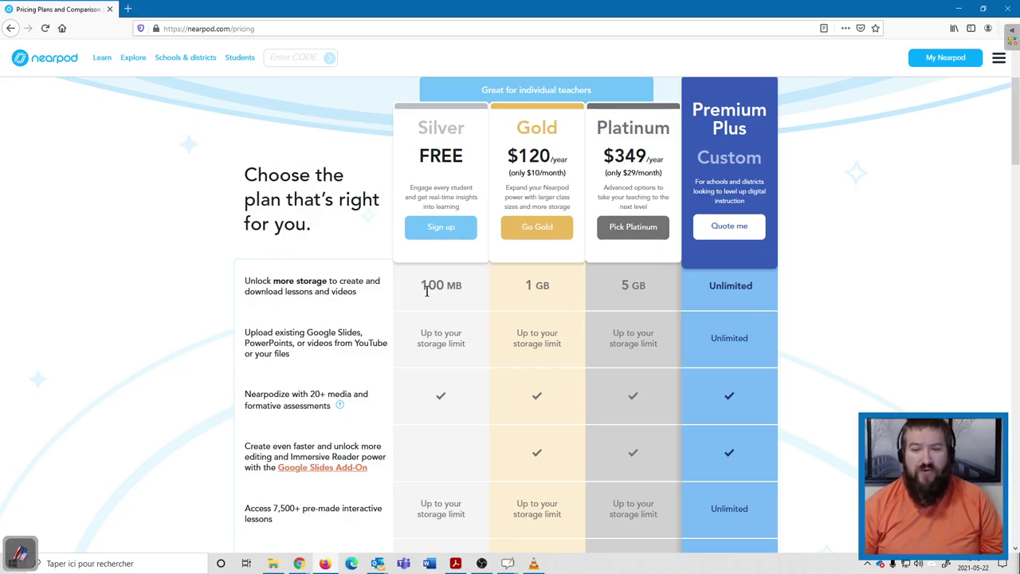
Temporarily mark the Silver plan's students-per-session limit on the zoomed screen with a red rectangle and an arrow, and clear the markings
{"action": "scroll", "coordinate": [443, 313], "scroll_direction": "down", "scroll_amount": 3}
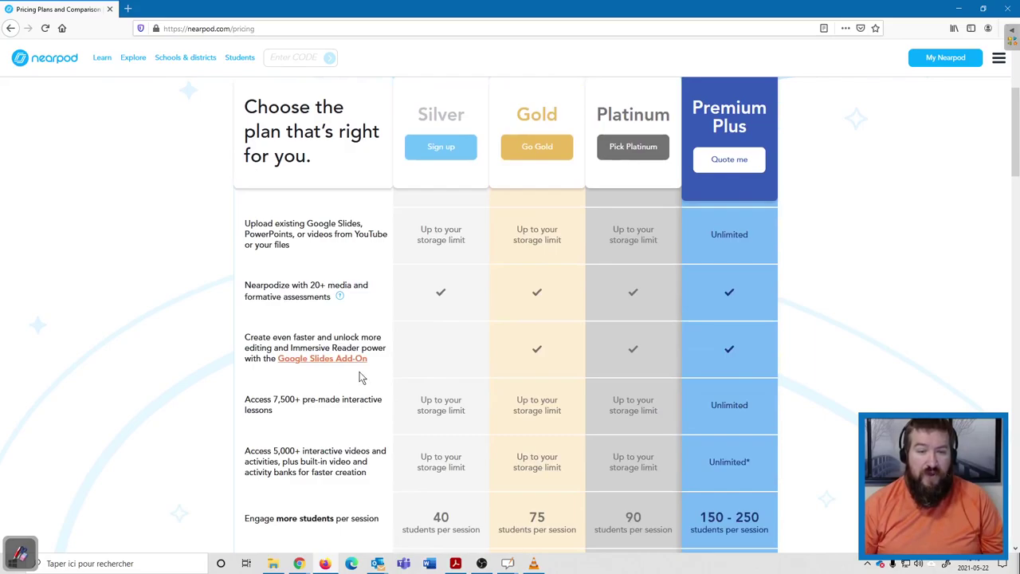
{"action": "scroll", "coordinate": [363, 374], "scroll_direction": "down", "scroll_amount": 1}
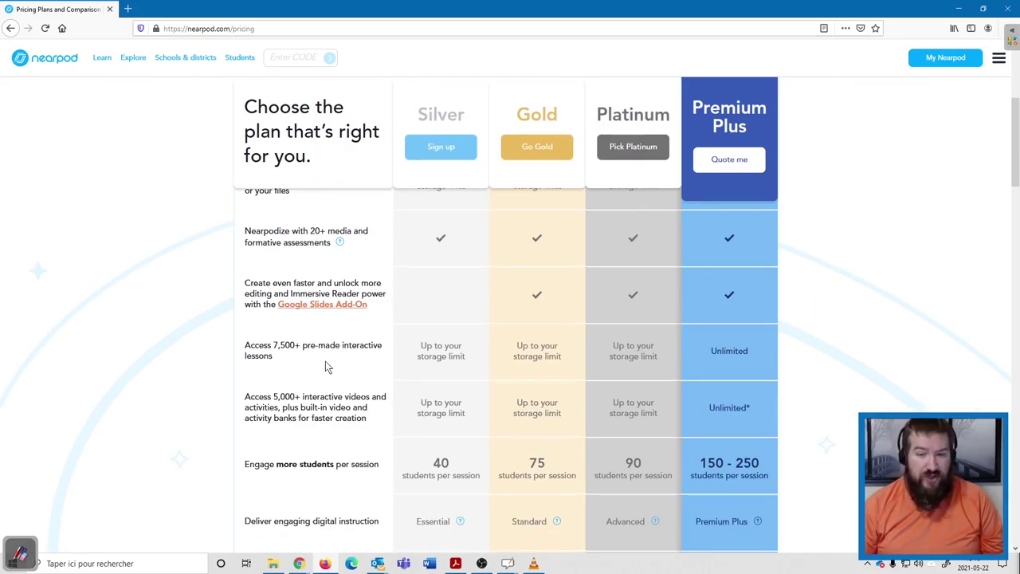
{"action": "scroll", "coordinate": [331, 366], "scroll_direction": "down", "scroll_amount": 1}
{"action": "scroll", "coordinate": [398, 364], "scroll_direction": "down", "scroll_amount": 1}
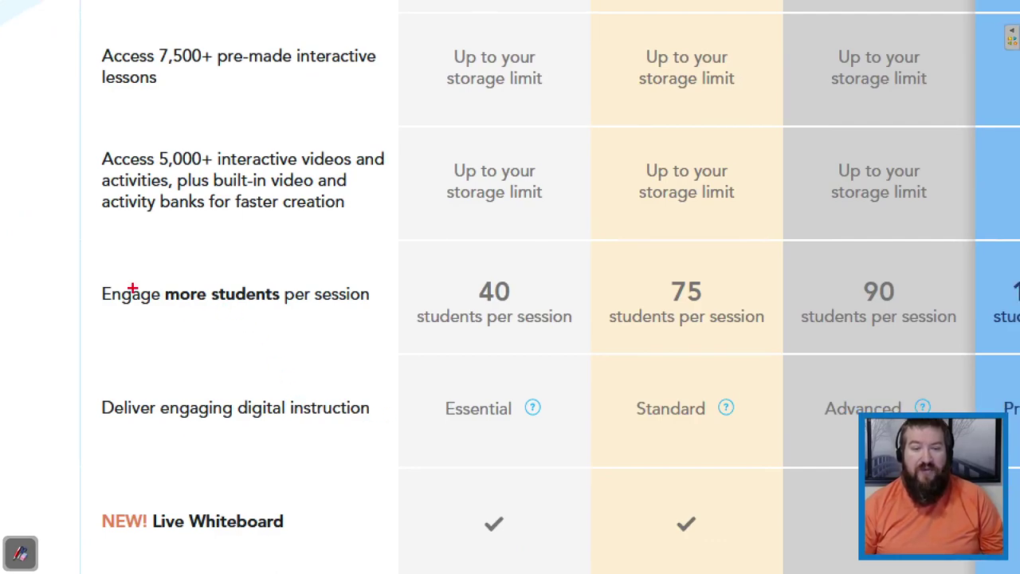
{"action": "mouse_move", "coordinate": [91, 268]}
{"action": "left_mouse_down"}
{"action": "mouse_move", "coordinate": [414, 353]}
{"action": "mouse_move", "coordinate": [578, 335]}
{"action": "left_mouse_up"}
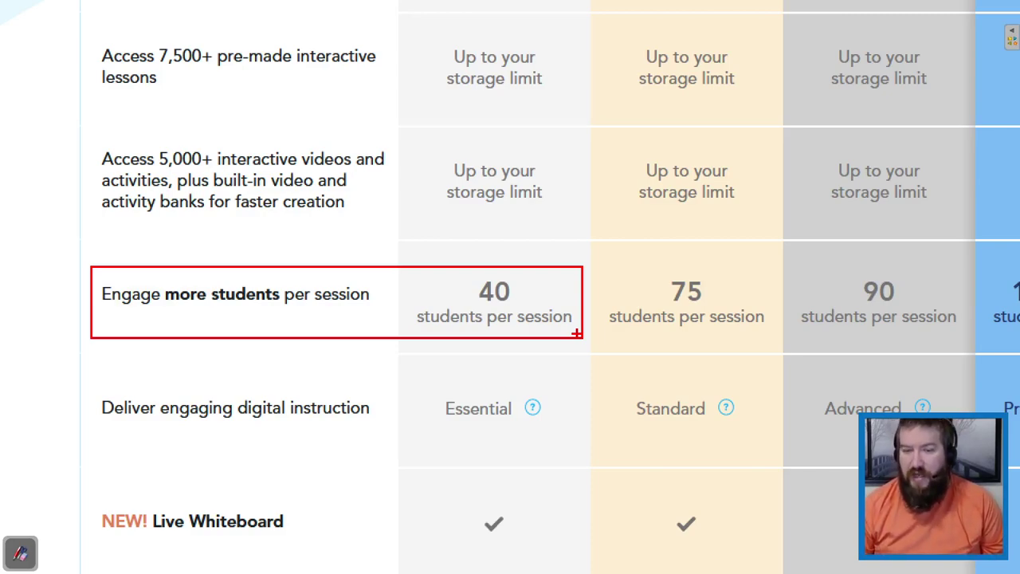
{"action": "left_click_drag", "start_coordinate": [526, 282], "coordinate": [568, 251]}
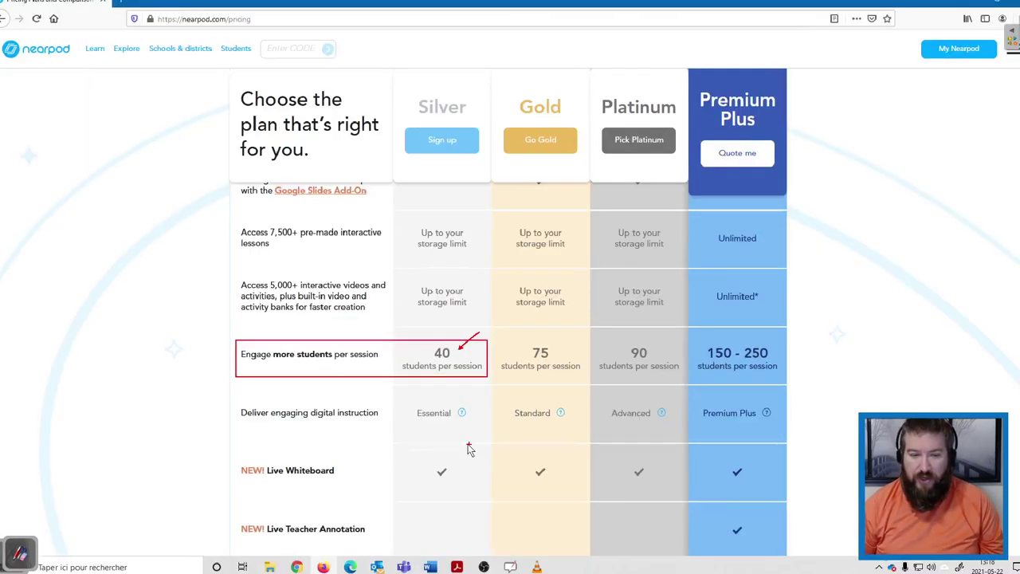
{"action": "key", "text": "Escape"}
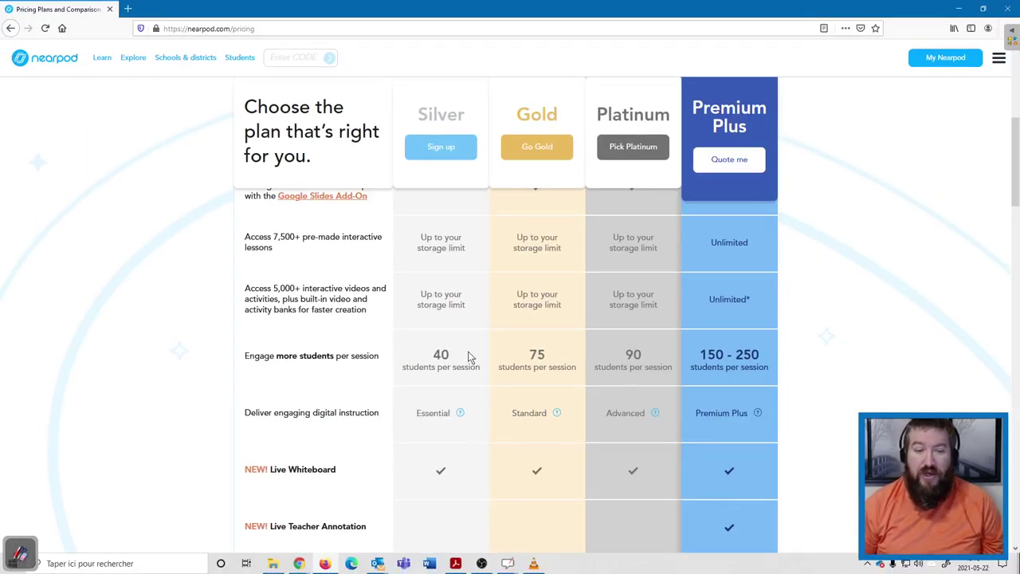
Examine the remaining plan features, including whiteboard, co-teaching and support options, and return to the plan prices
{"action": "scroll", "coordinate": [468, 356], "scroll_direction": "down", "scroll_amount": 3}
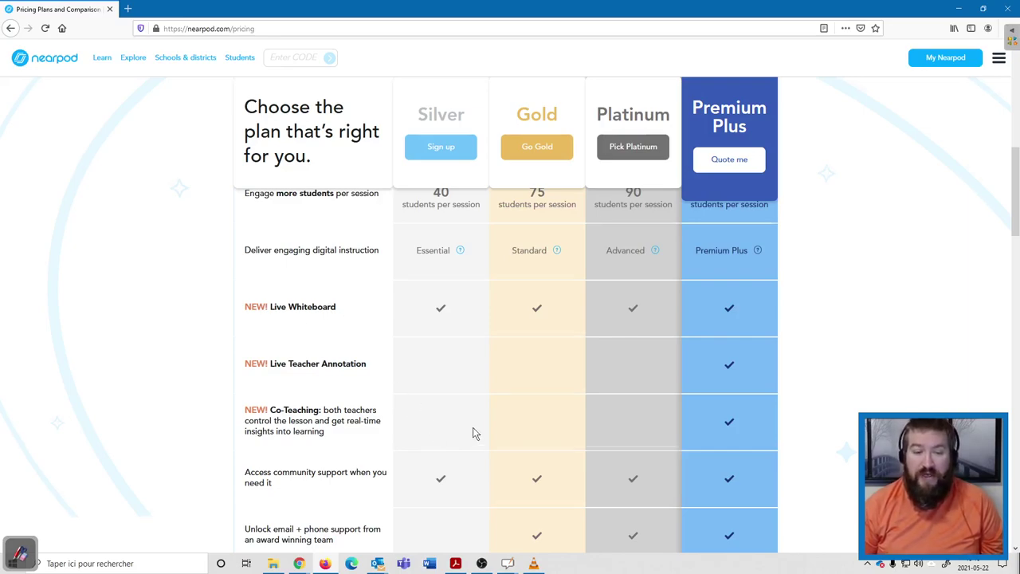
{"action": "scroll", "coordinate": [473, 433], "scroll_direction": "down", "scroll_amount": 3}
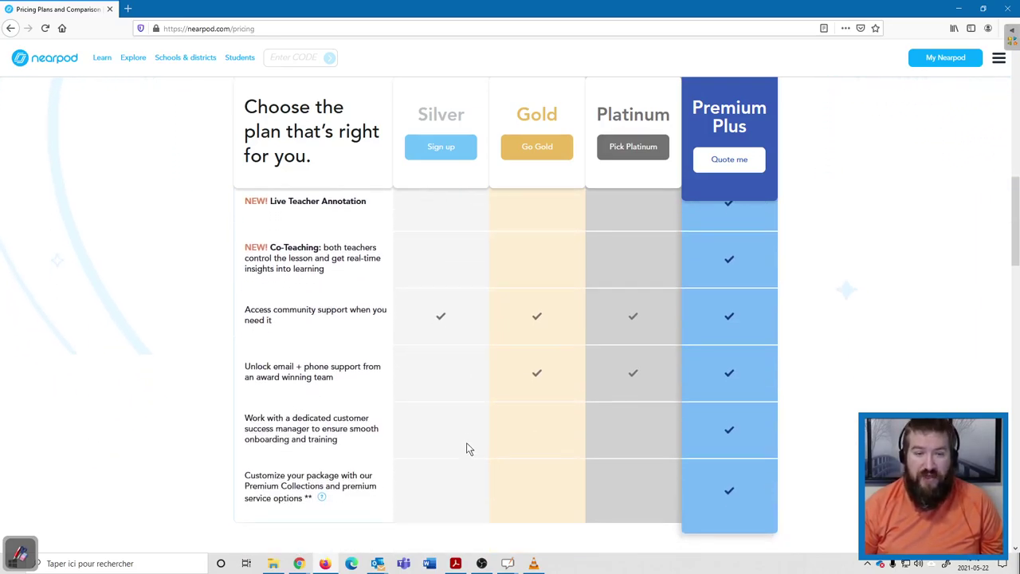
{"action": "scroll", "coordinate": [466, 442], "scroll_direction": "down", "scroll_amount": 1}
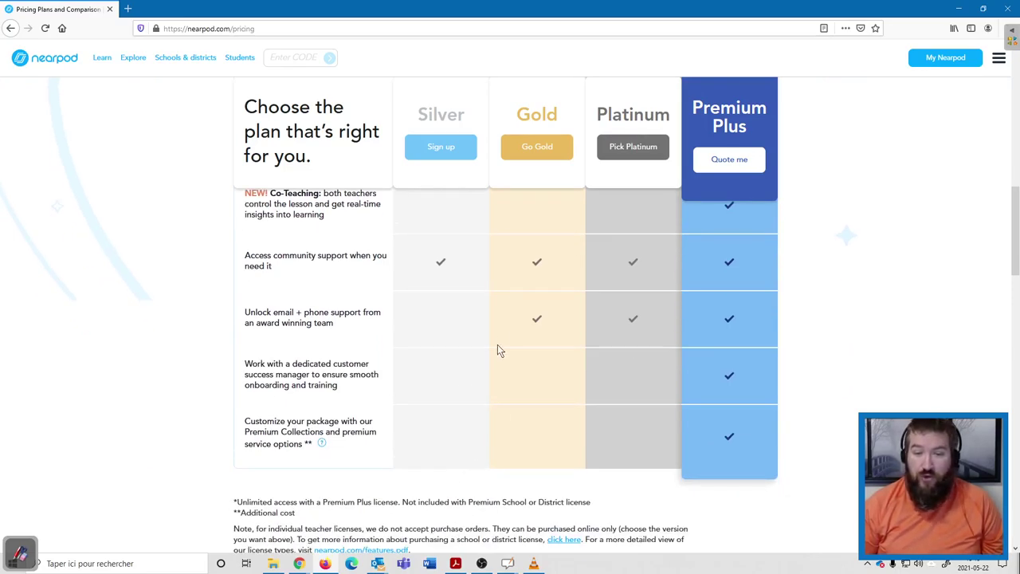
{"action": "scroll", "coordinate": [448, 486], "scroll_direction": "up", "scroll_amount": 6}
{"action": "scroll", "coordinate": [448, 488], "scroll_direction": "up", "scroll_amount": 6}
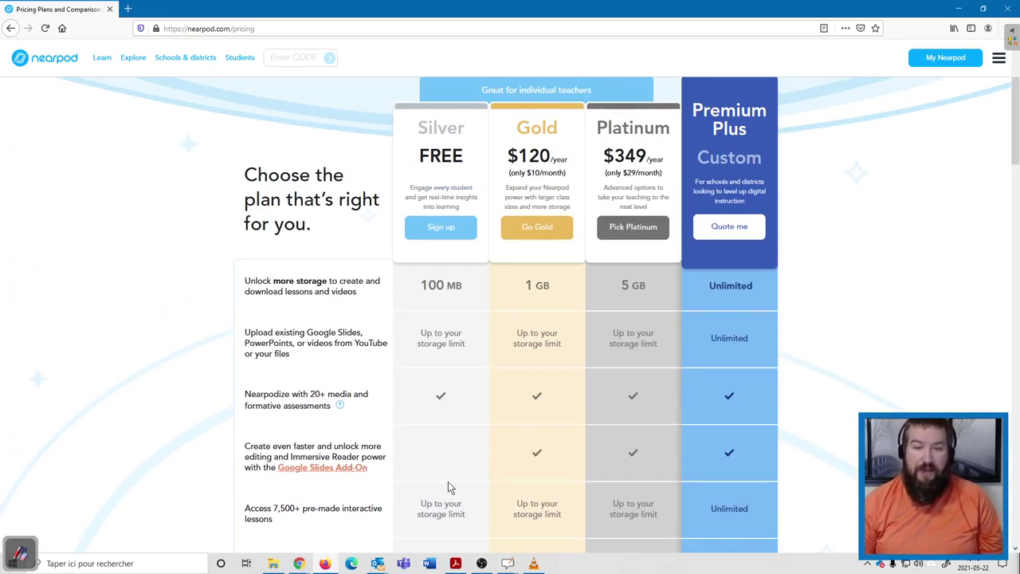